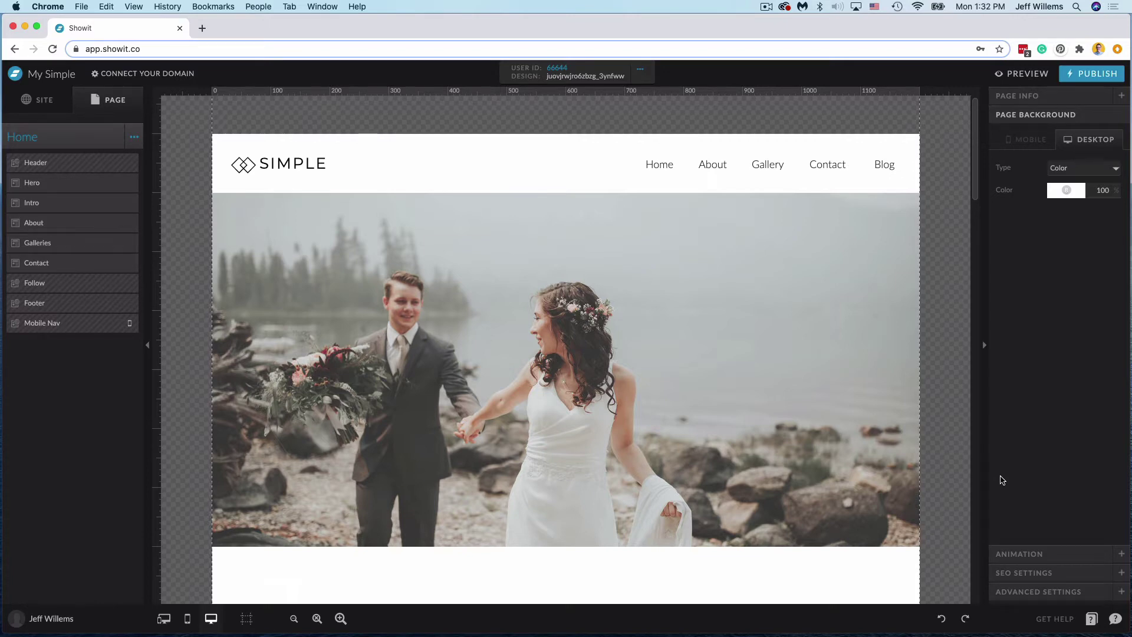
Step: Open the page header in the Header site canvas for editing
mouse_move(291, 171)
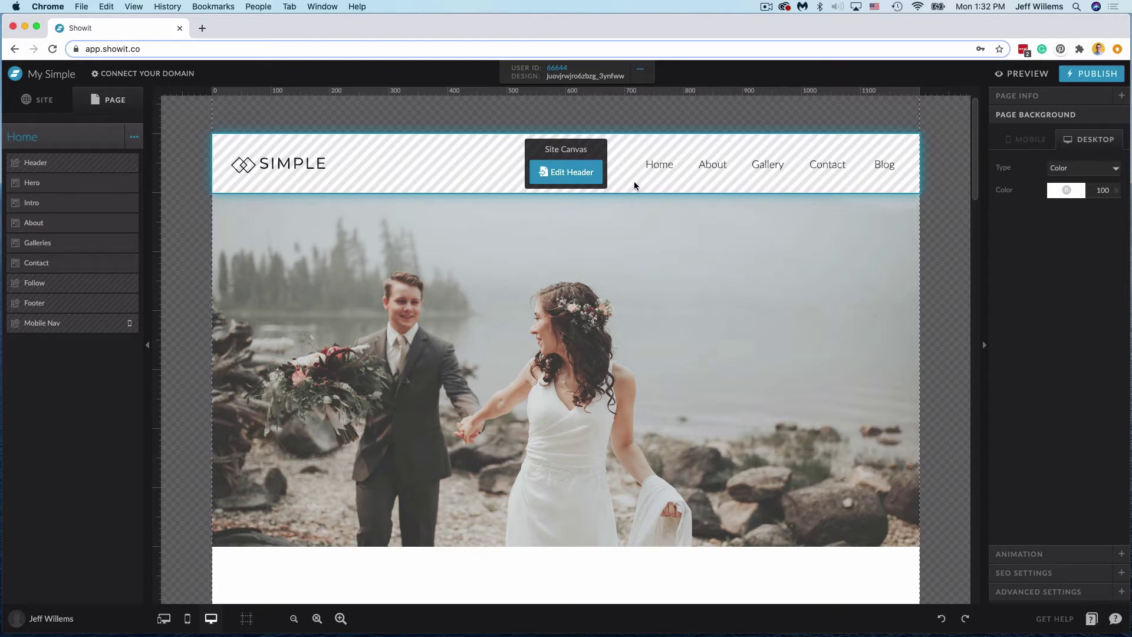
left_click(590, 174)
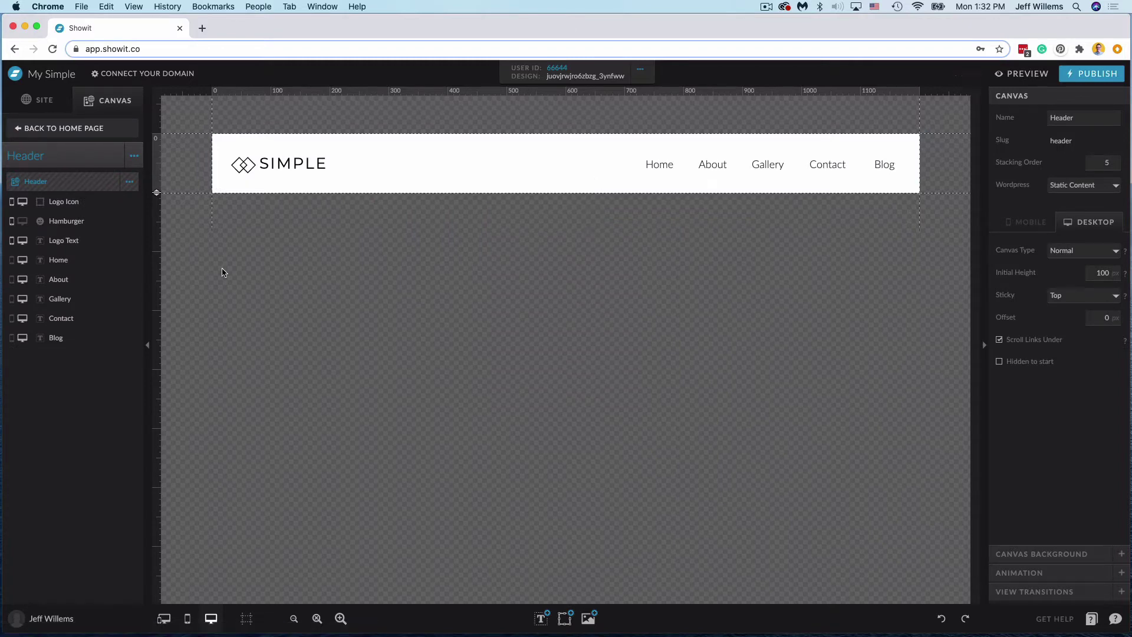
Step: Add two canvas views, 1 - View 1 and 2 - View 2, to the Header canvas
left_click(129, 184)
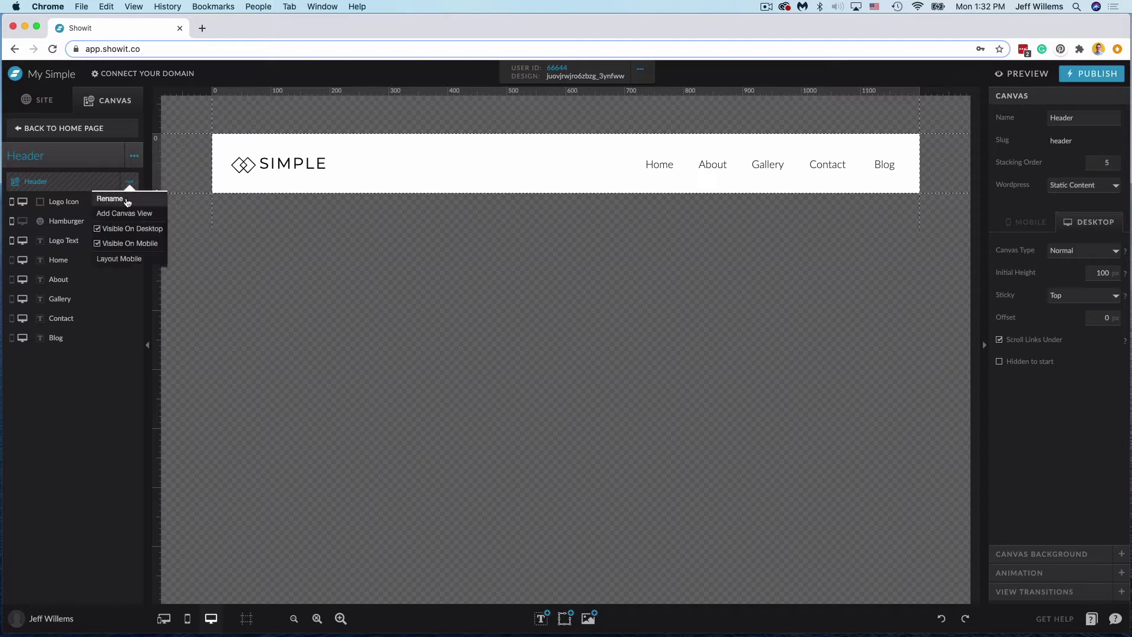
left_click(131, 211)
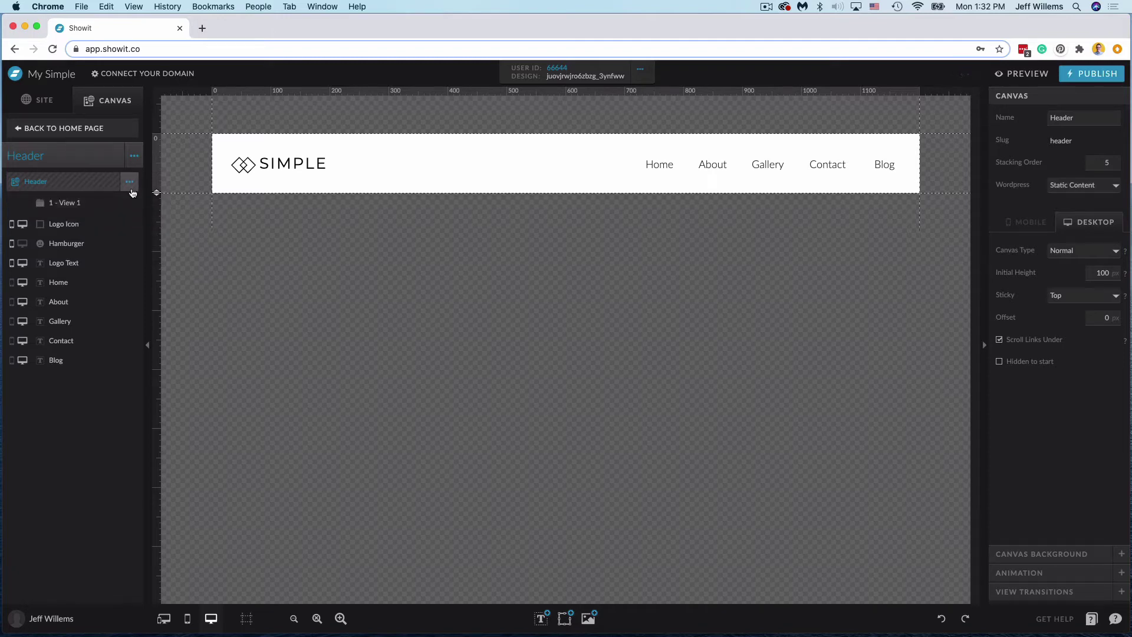
left_click(129, 182)
left_click(133, 213)
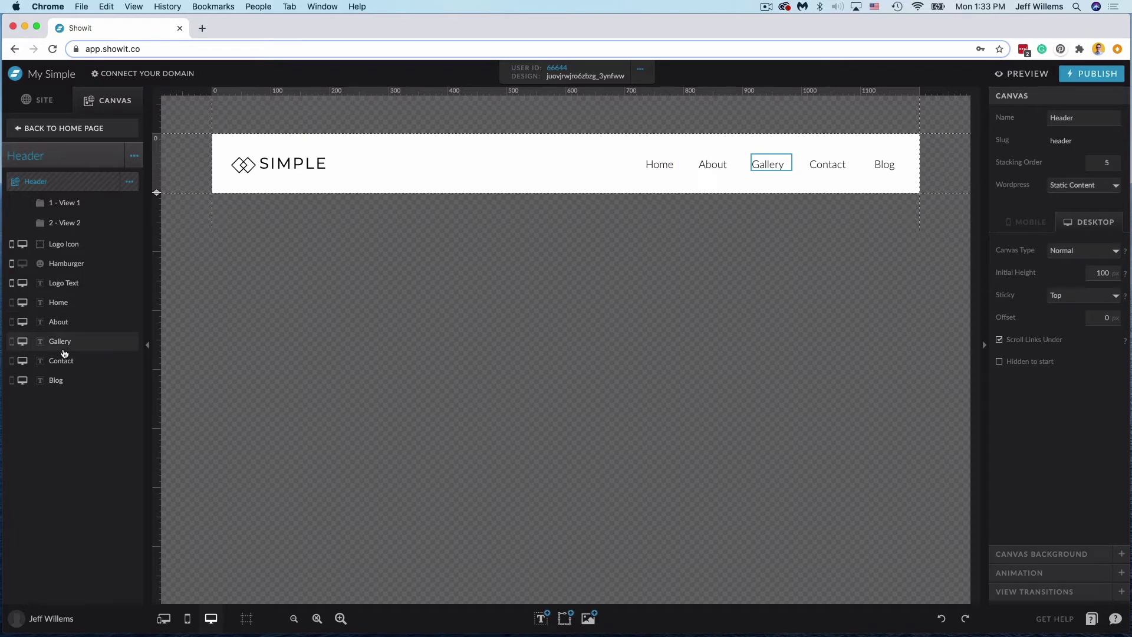
Step: Add a small rectangle to 2 - View 2, placed just below the Gallery link
left_click(68, 222)
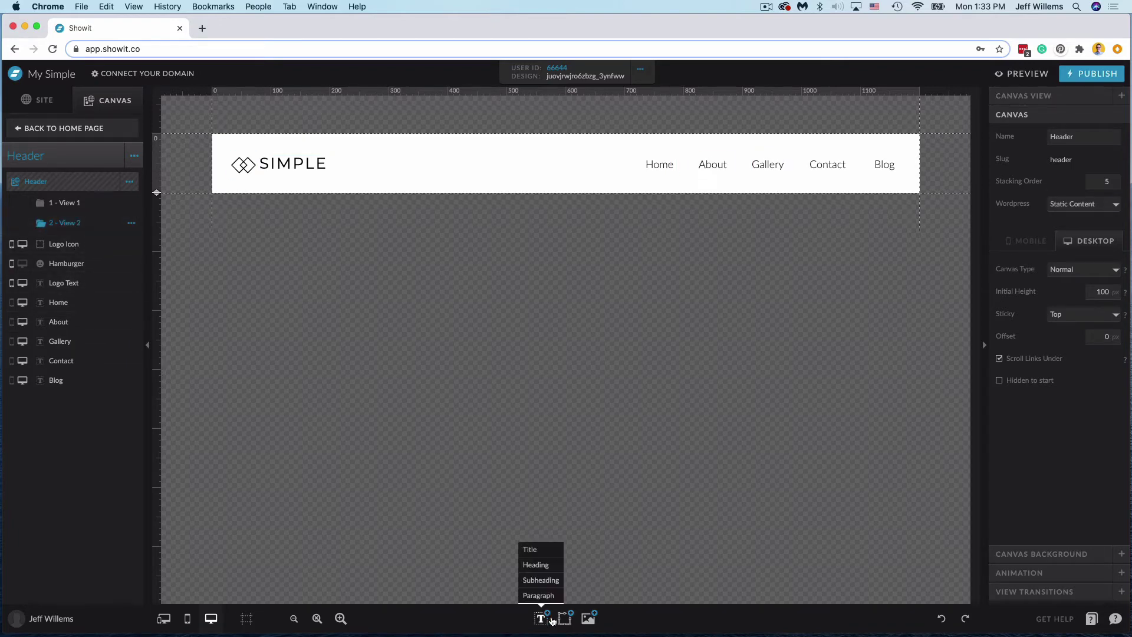
mouse_move(559, 619)
left_click(560, 535)
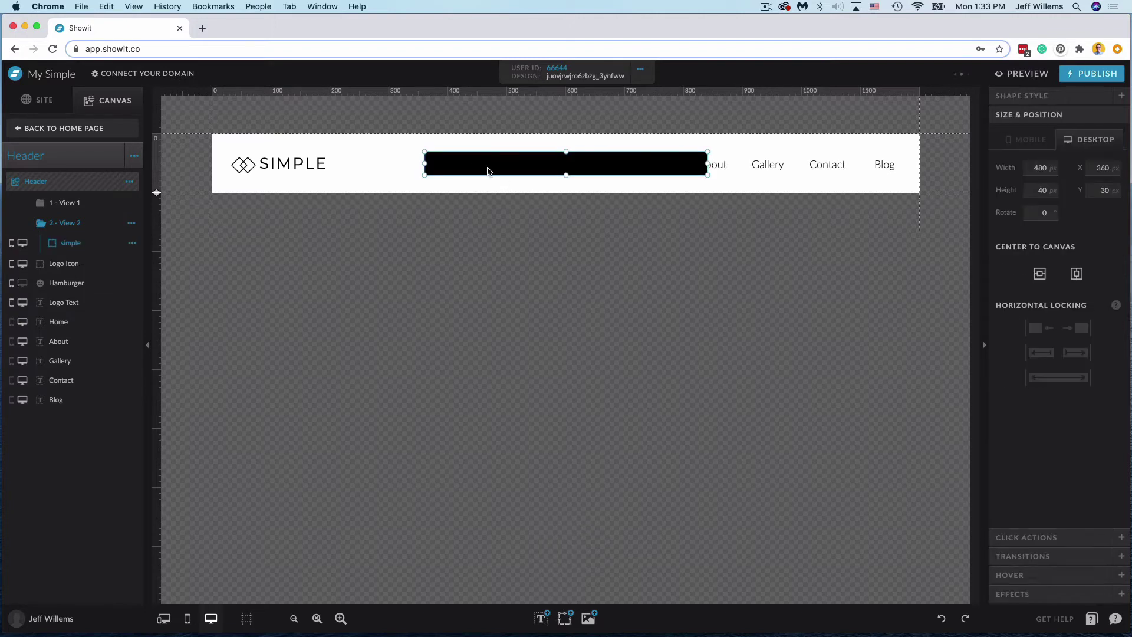
left_click_drag(427, 162, 677, 219)
left_click_drag(665, 179, 759, 203)
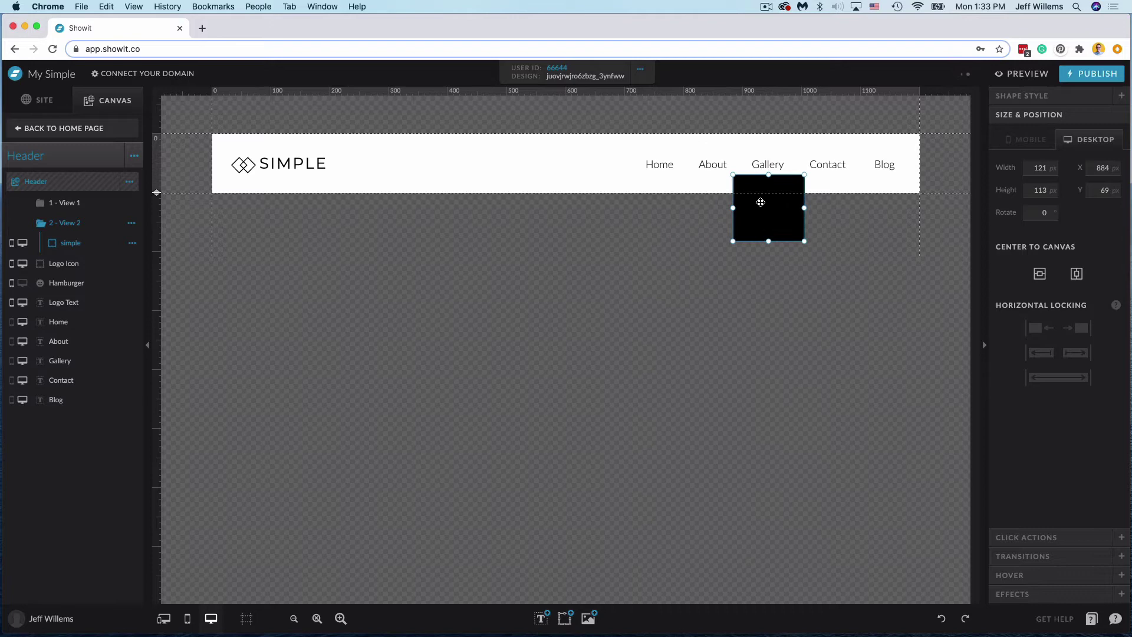
Step: Colour the rectangle white and compare it across the two header views
left_click(1023, 95)
left_click(1066, 149)
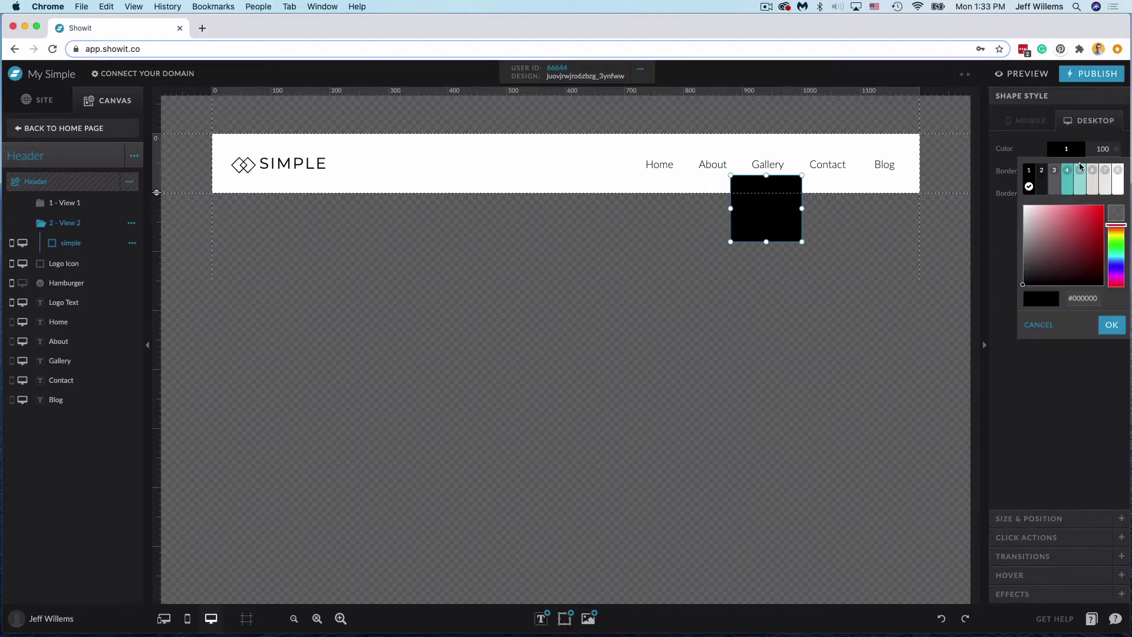
left_click(1116, 190)
left_click(66, 202)
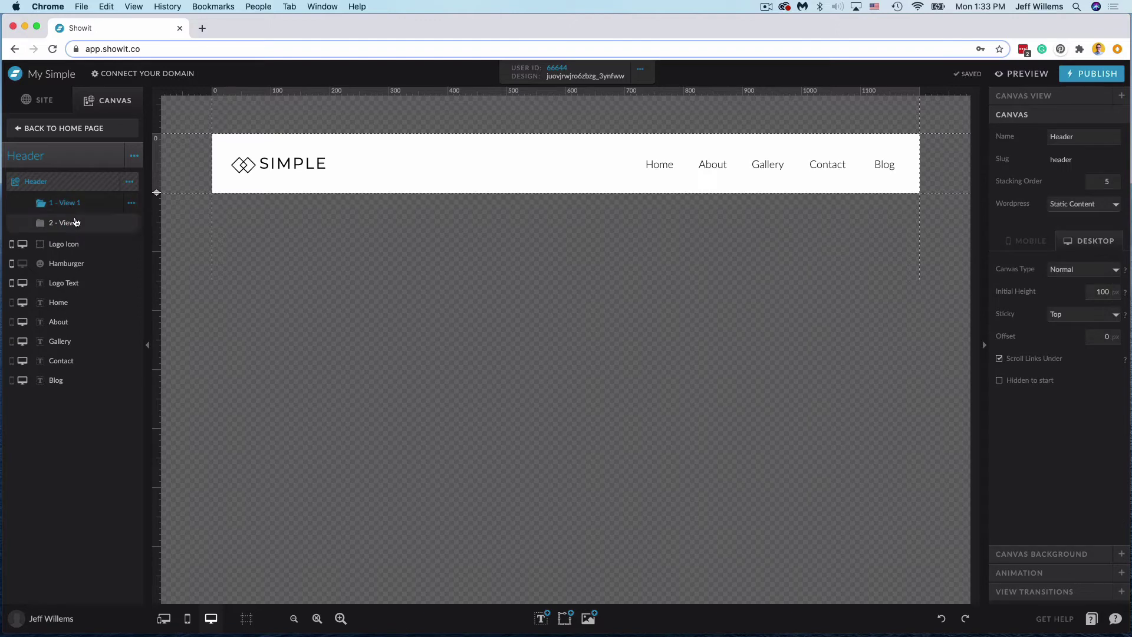
left_click(66, 222)
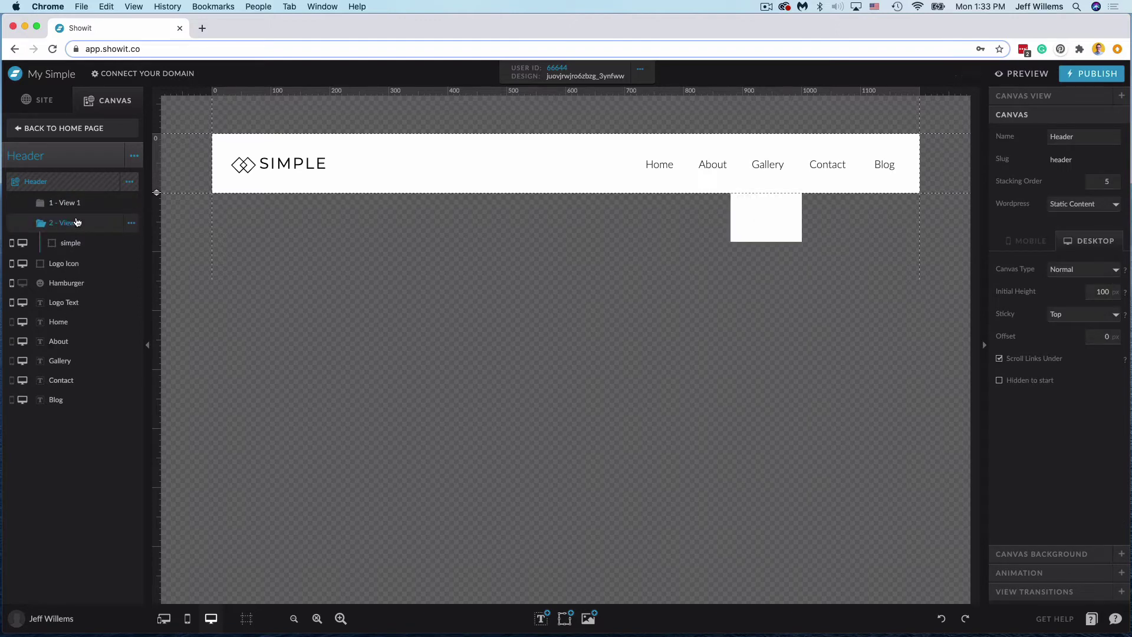
left_click(131, 223)
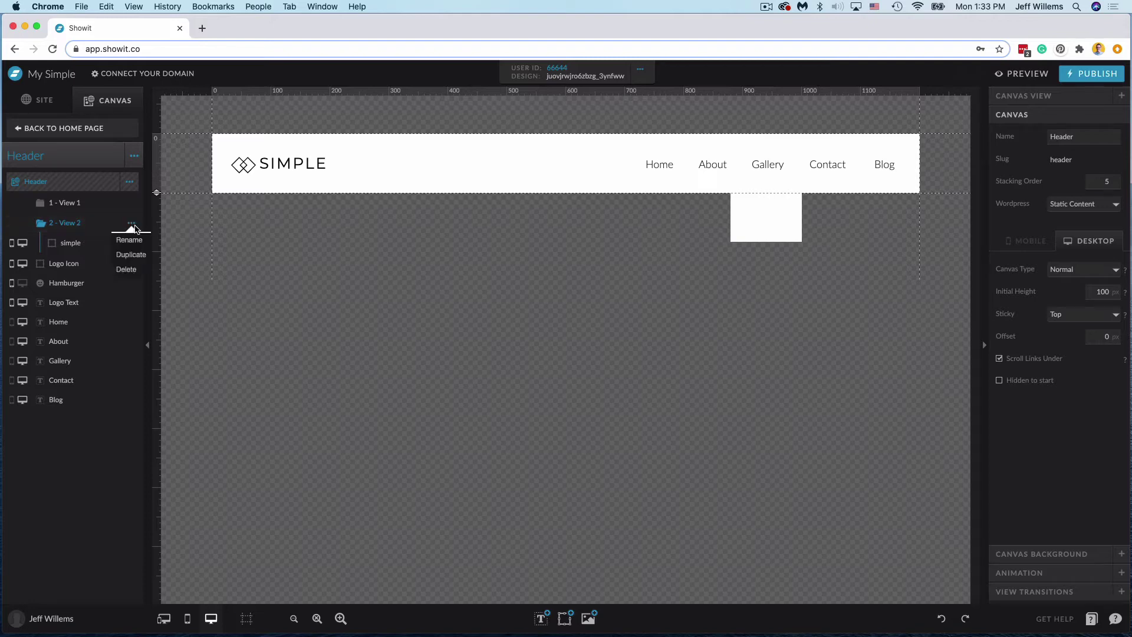
Step: Delete 2 - View 2 and move all nine header layers into 1 - View 1
left_click(134, 269)
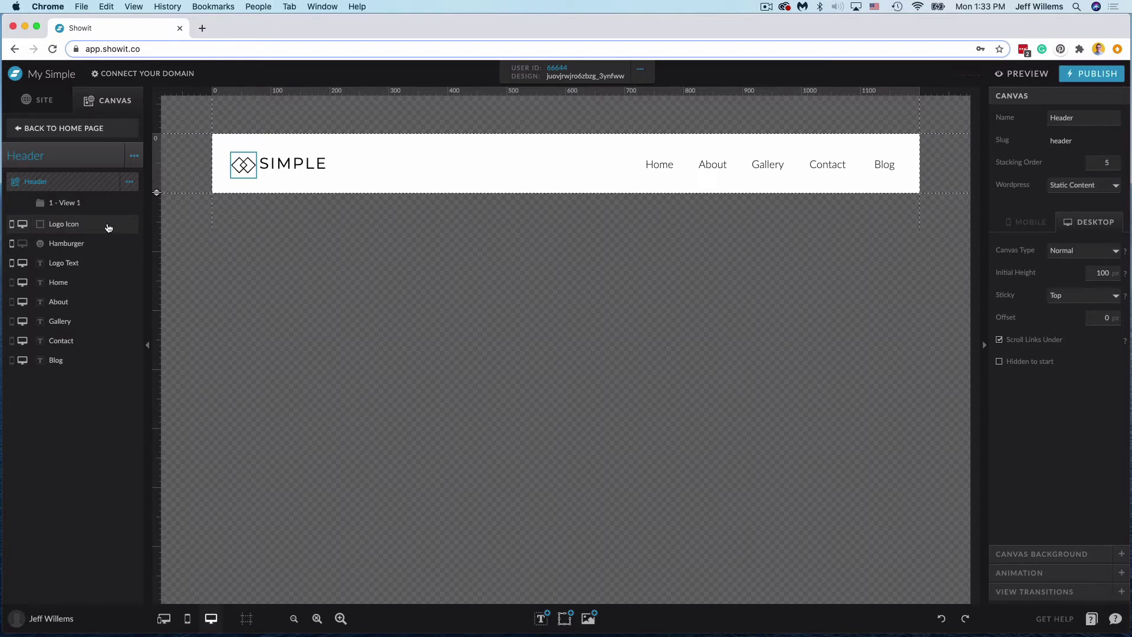
left_click(88, 224)
left_click(45, 361, "shift")
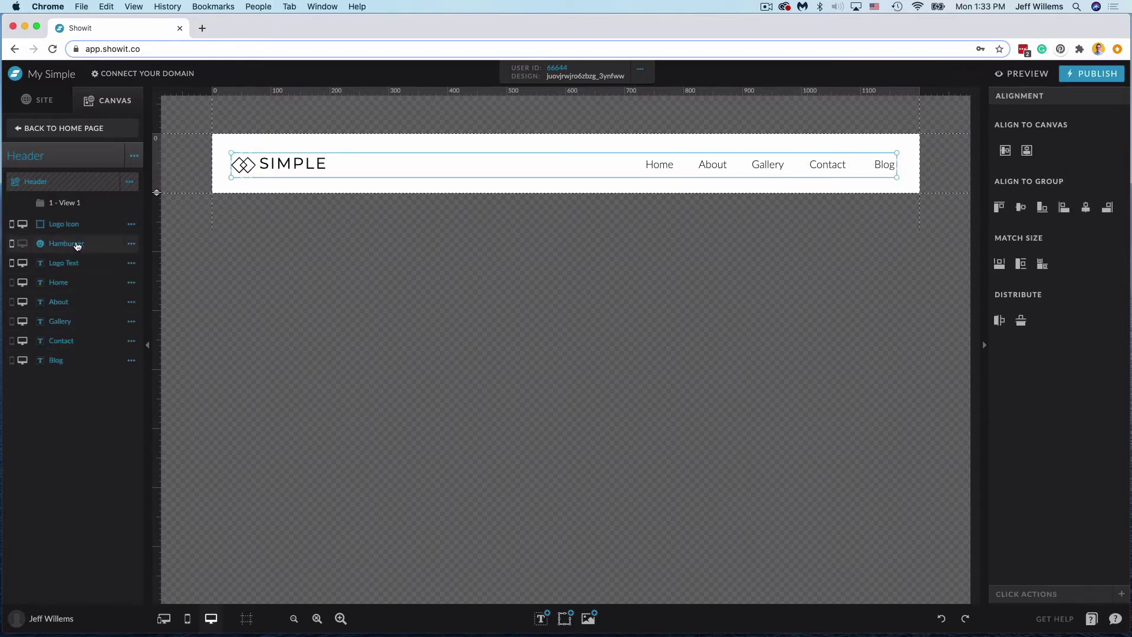
left_click_drag(76, 245, 81, 212)
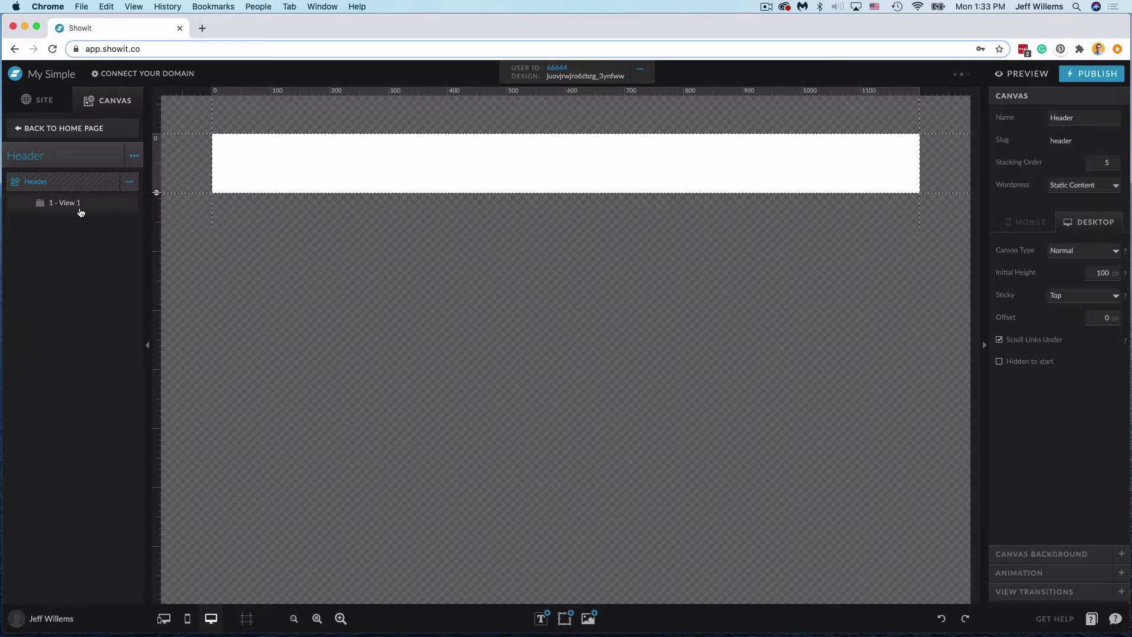
left_click(91, 207)
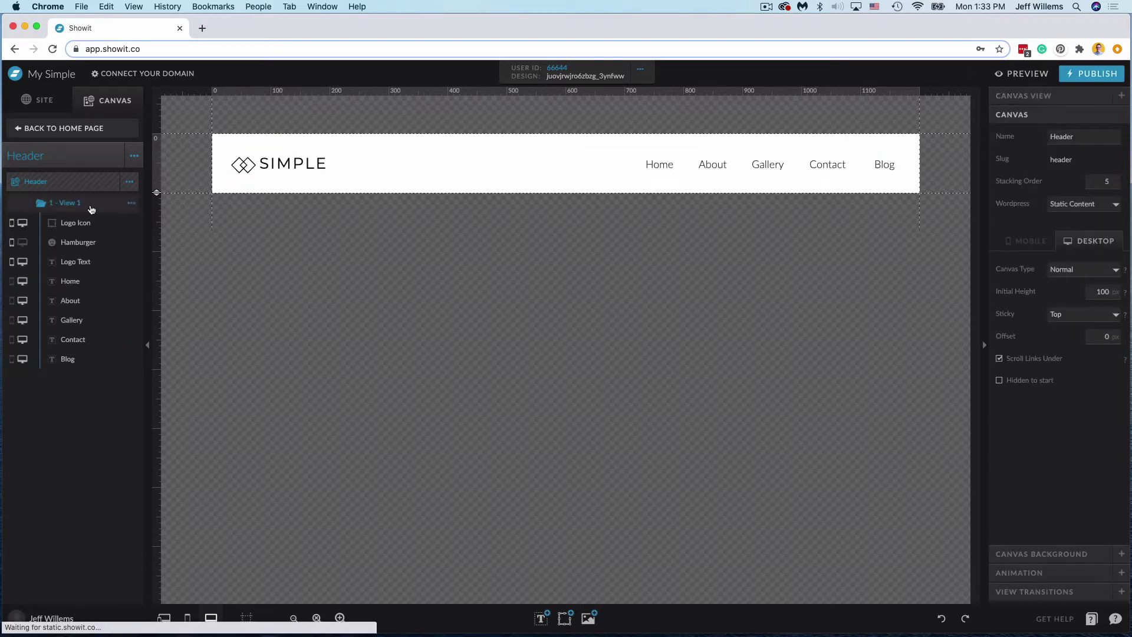
Step: Duplicate 1 - View 1 to create 2 - View 1-1
left_click(130, 209)
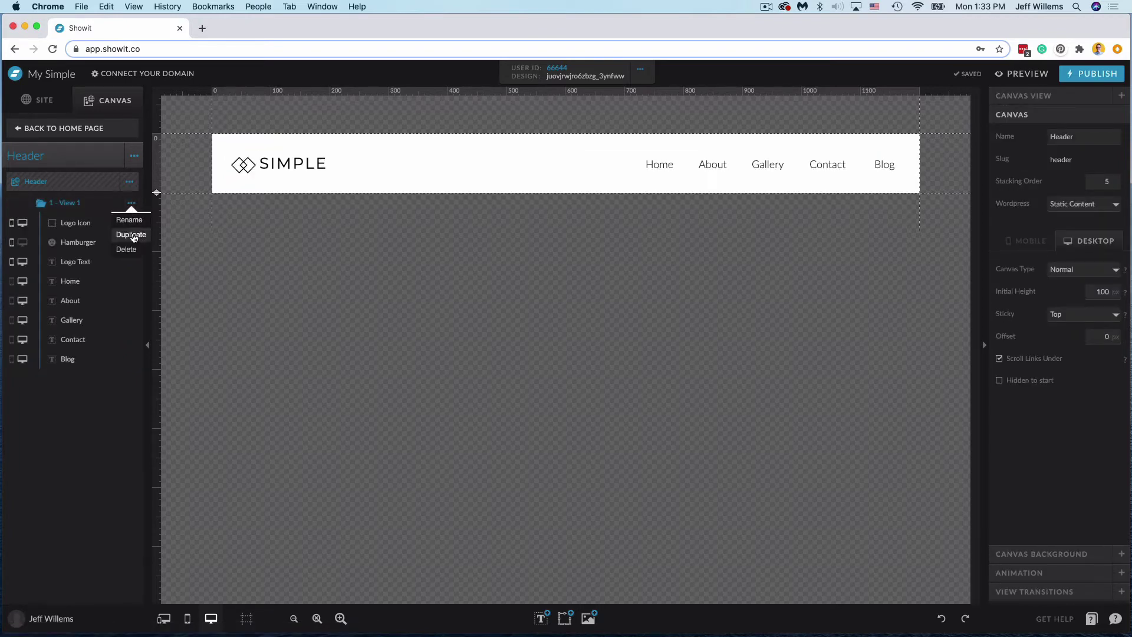
left_click(134, 236)
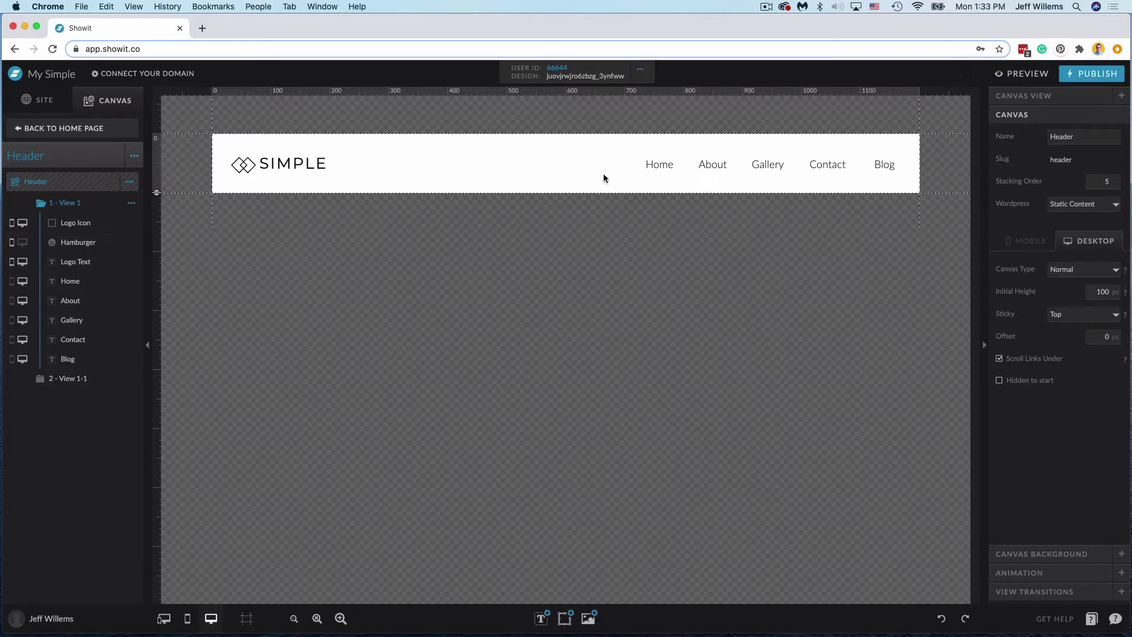
left_click(99, 380)
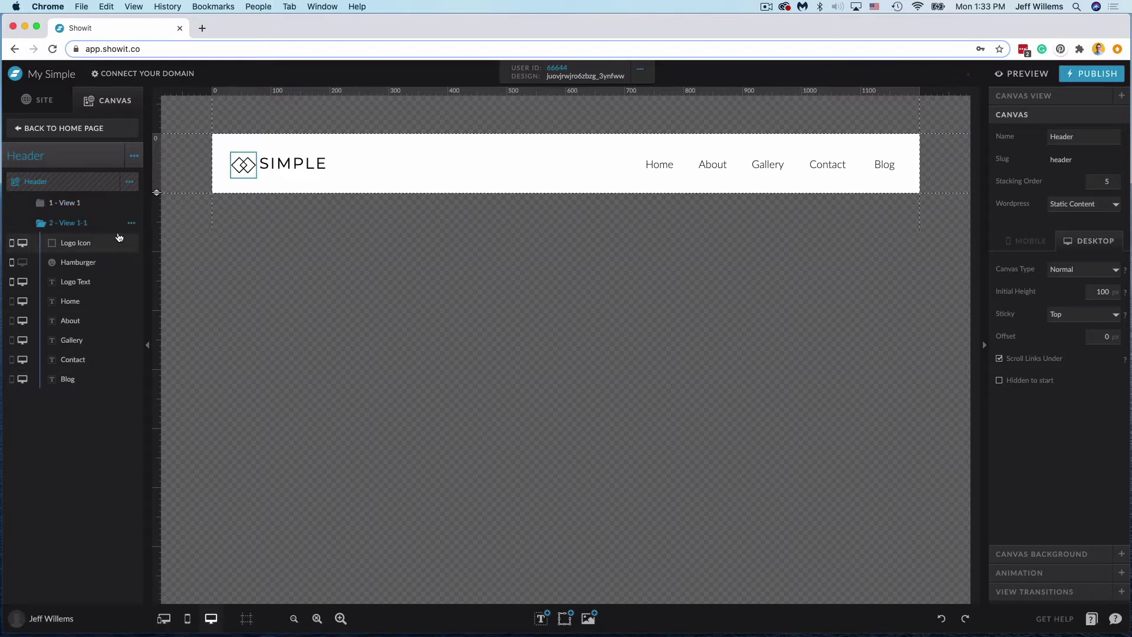
left_click(97, 209)
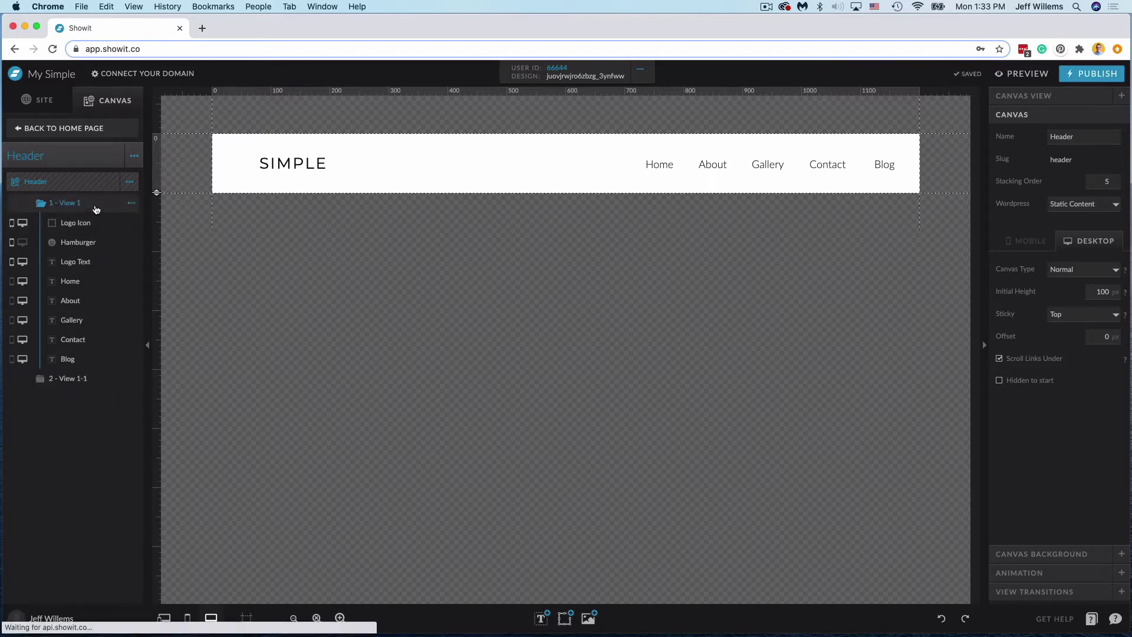
Step: Set View 1's Gallery click action to Canvas, This Canvas, Next view
left_click(773, 164)
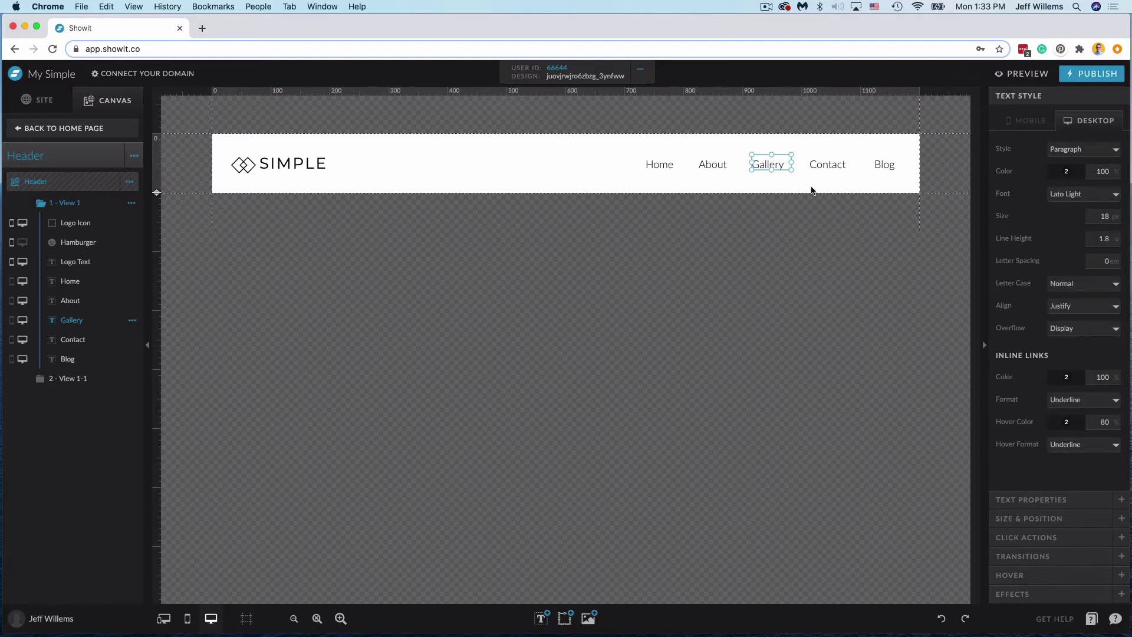
left_click(1051, 536)
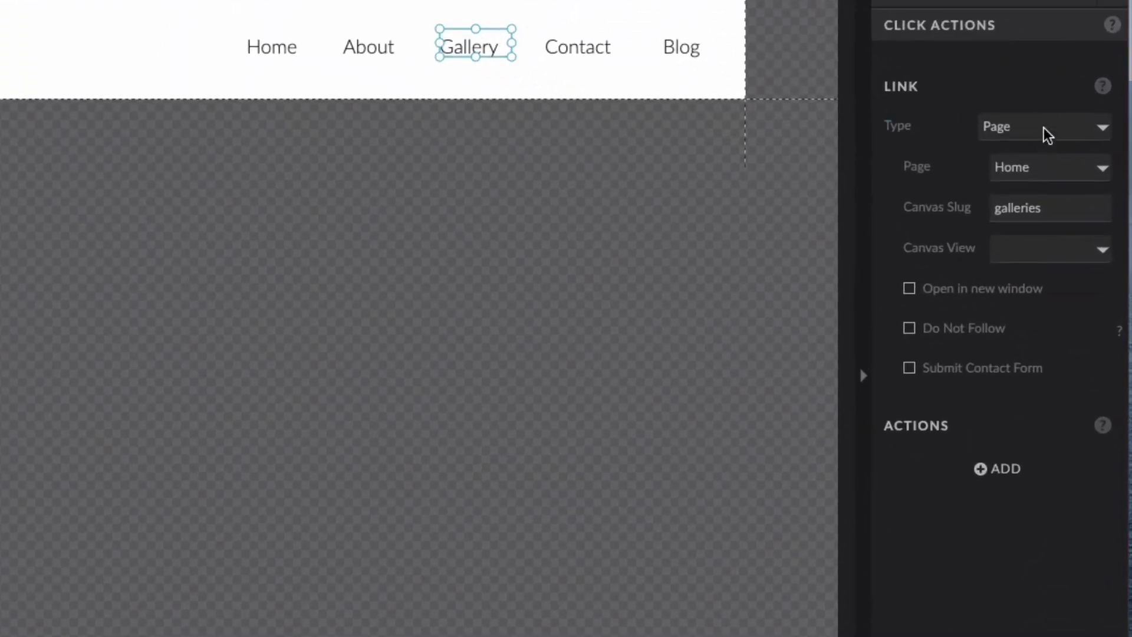
left_click(1044, 130)
left_click(1052, 145)
left_click(1043, 177)
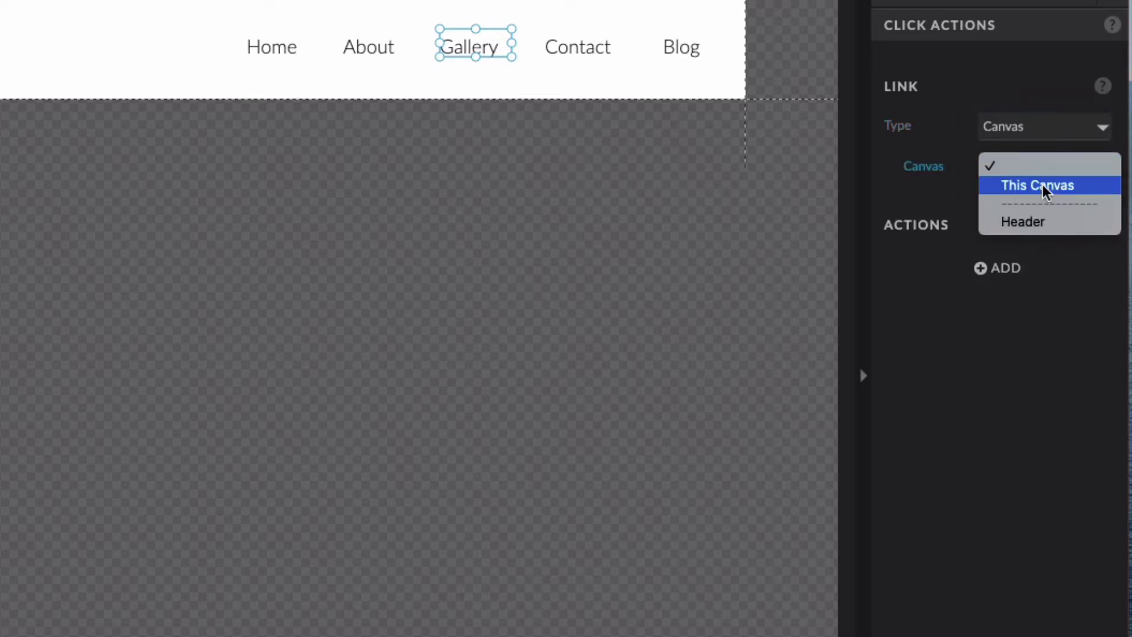
left_click(1049, 186)
left_click(1051, 208)
left_click(1059, 227)
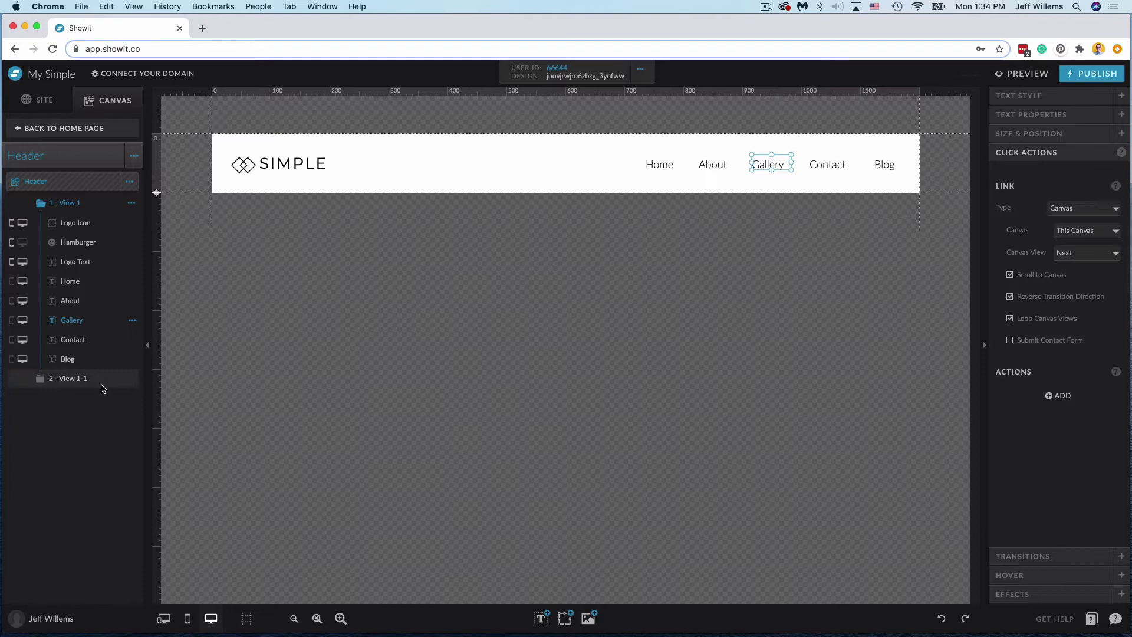
Step: In 2 - View 1-1, add a white rectangle sized as a small box under Gallery
left_click(94, 387)
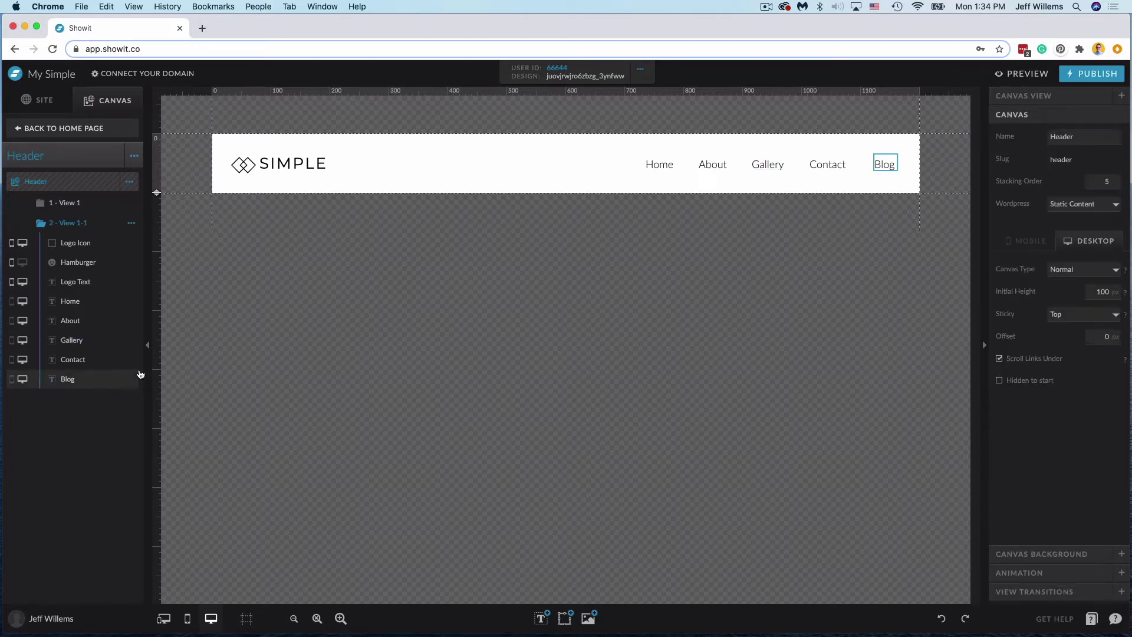
mouse_move(537, 630)
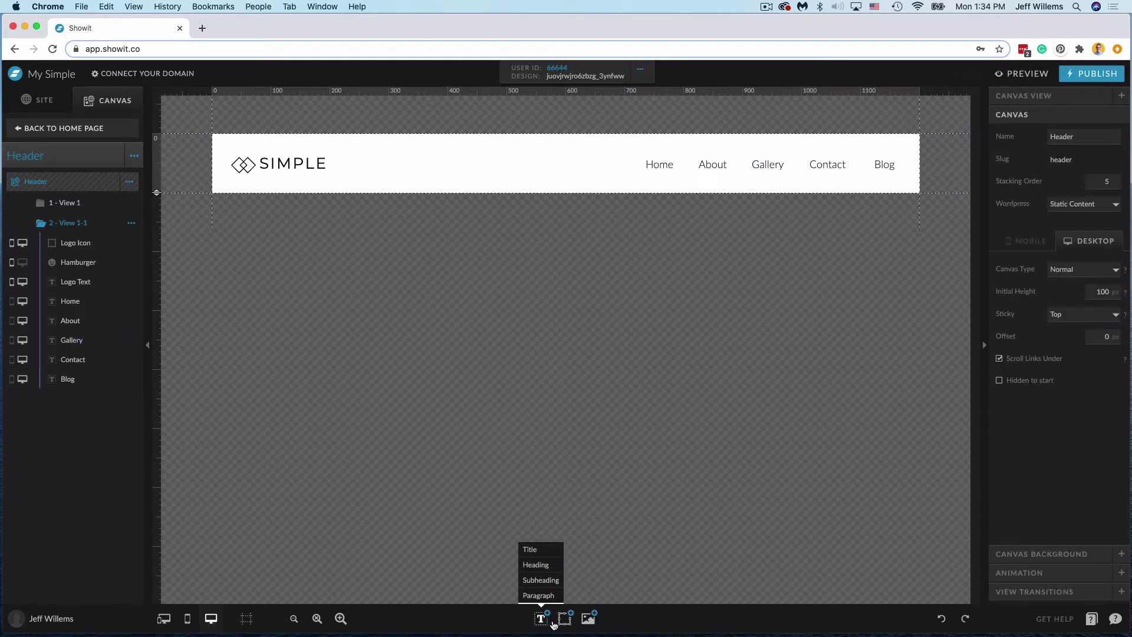
left_click(580, 534)
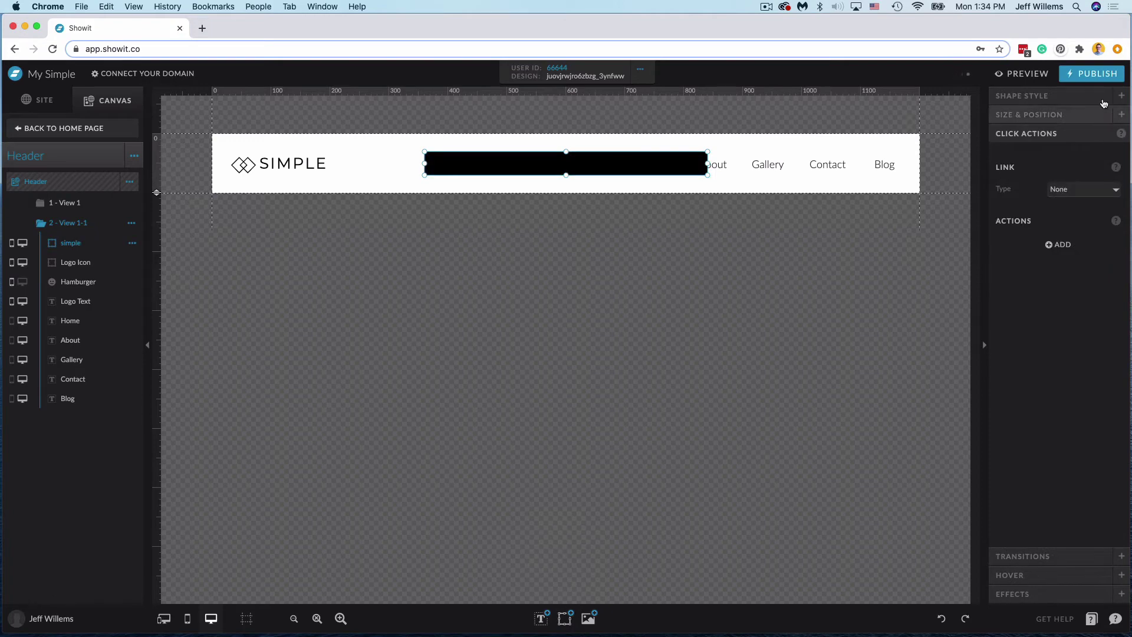
left_click(1022, 96)
left_click(1066, 149)
left_click(1112, 187)
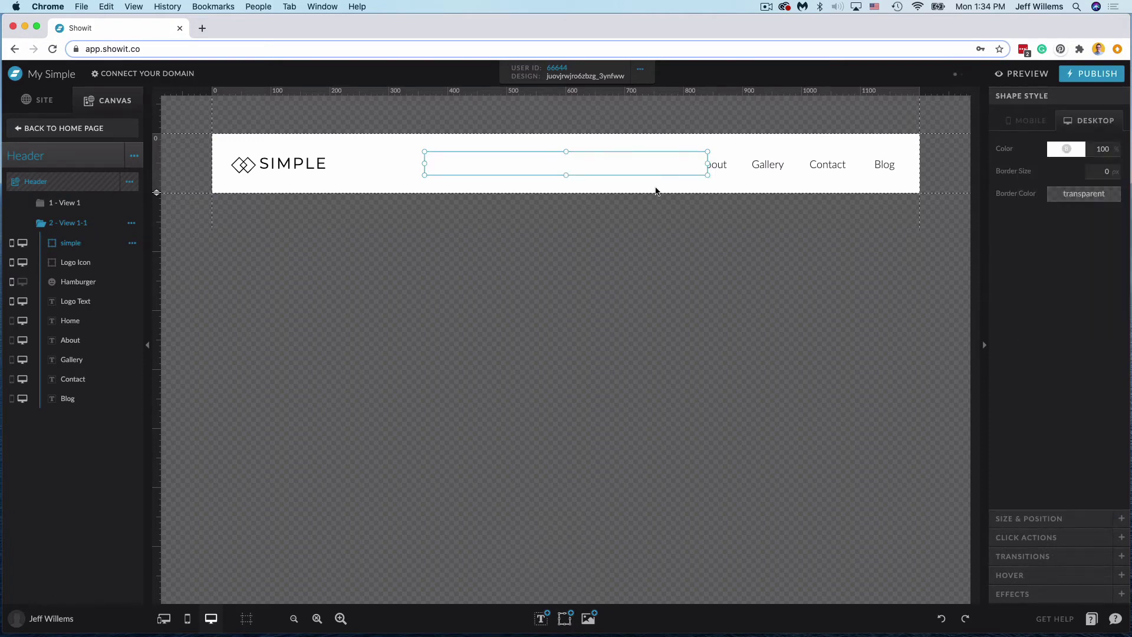
left_click_drag(649, 171, 707, 198)
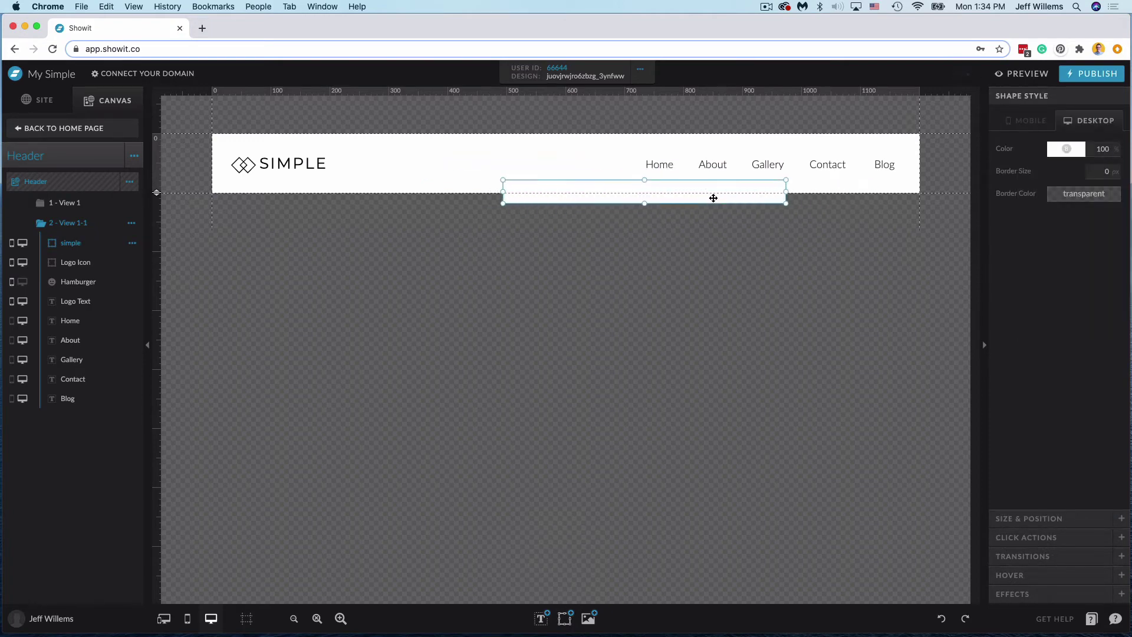
left_click_drag(507, 192, 804, 202)
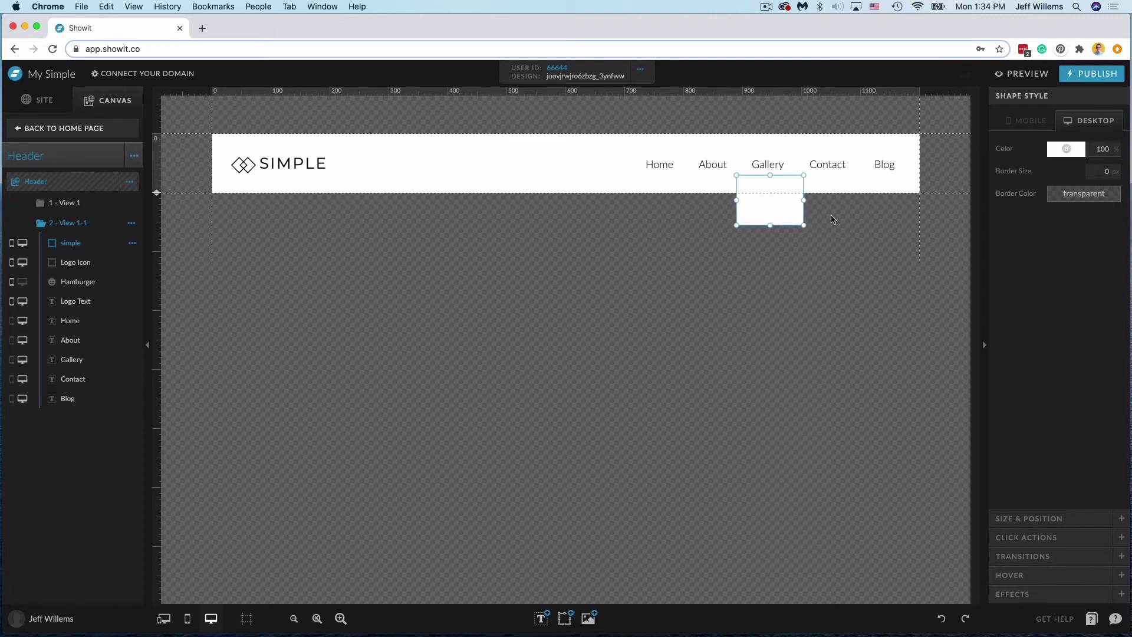
mouse_move(542, 617)
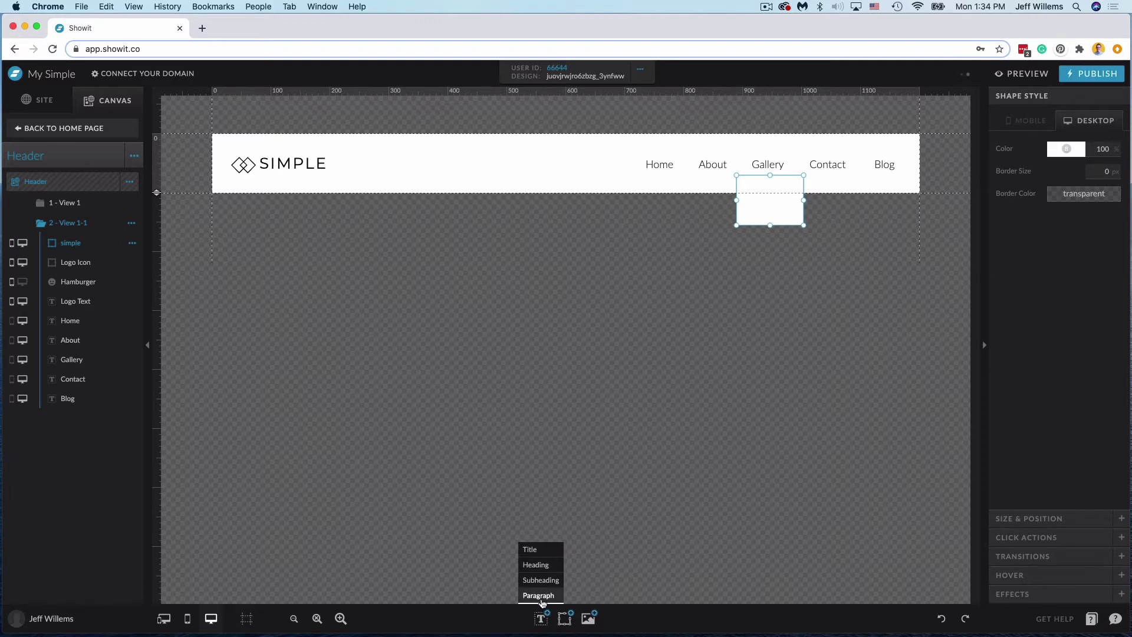
Step: Add a paragraph text reading 'Wedding' and move it into the box under Gallery
left_click(538, 595)
double_click(578, 166)
type("Wedding")
key("Escape")
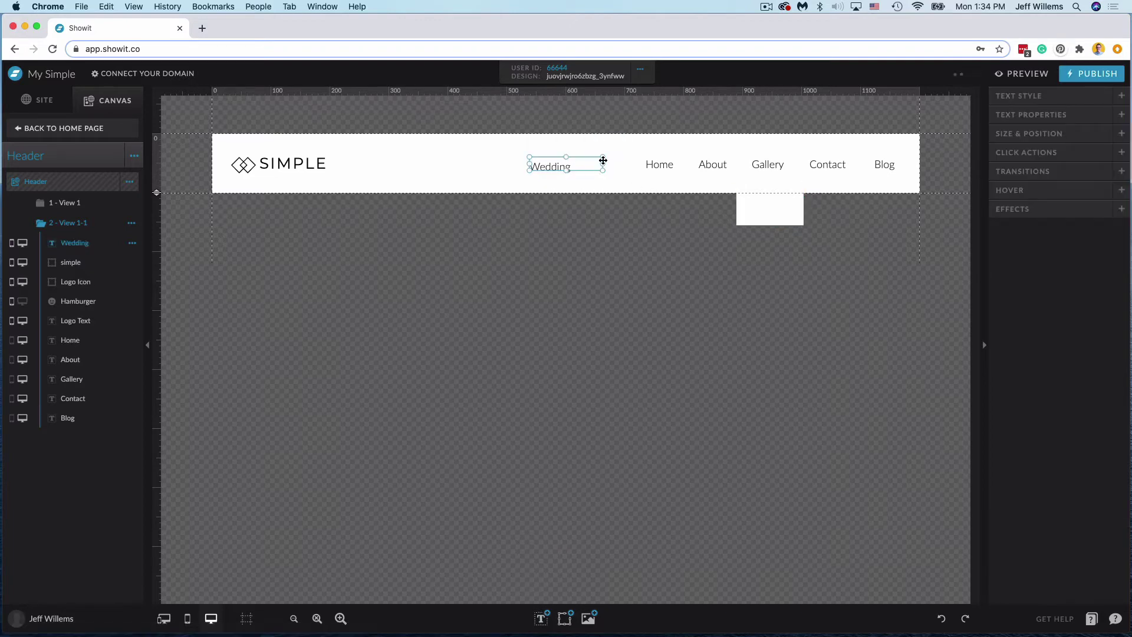
left_click_drag(568, 165, 781, 185)
Step: Duplicate the Wedding text twice, retyped as 'Engagement' and 'Family'
left_click(132, 242)
left_click(131, 259)
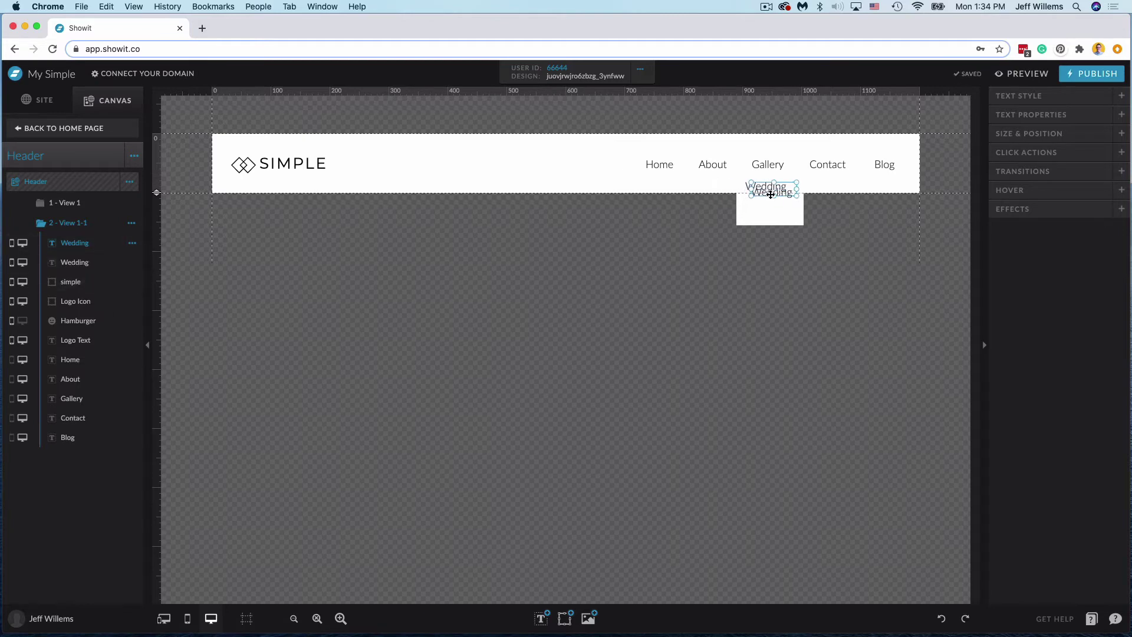
double_click(770, 200)
type("Engagement")
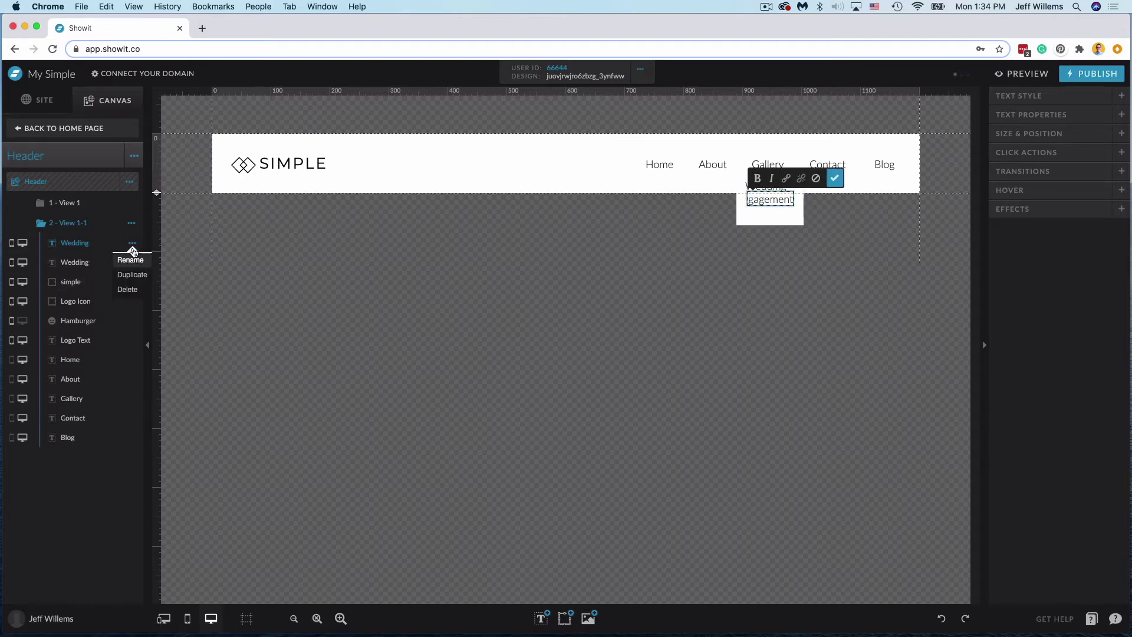
key("Escape")
left_click(132, 243)
left_click(131, 259)
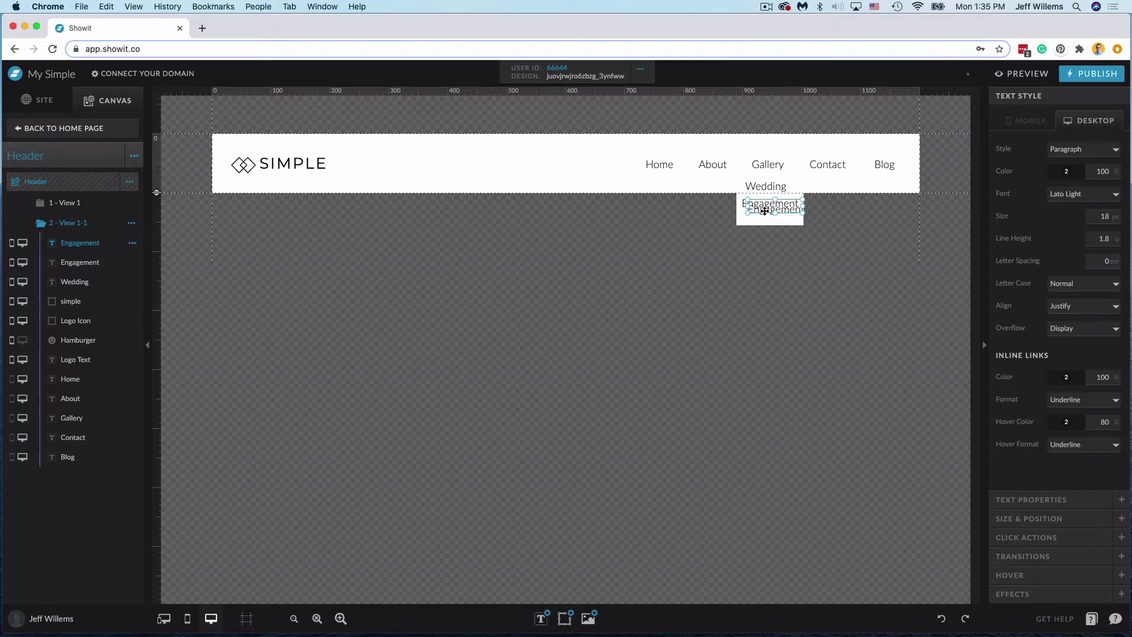
double_click(766, 213)
type("Family")
key("Escape")
left_click(824, 188)
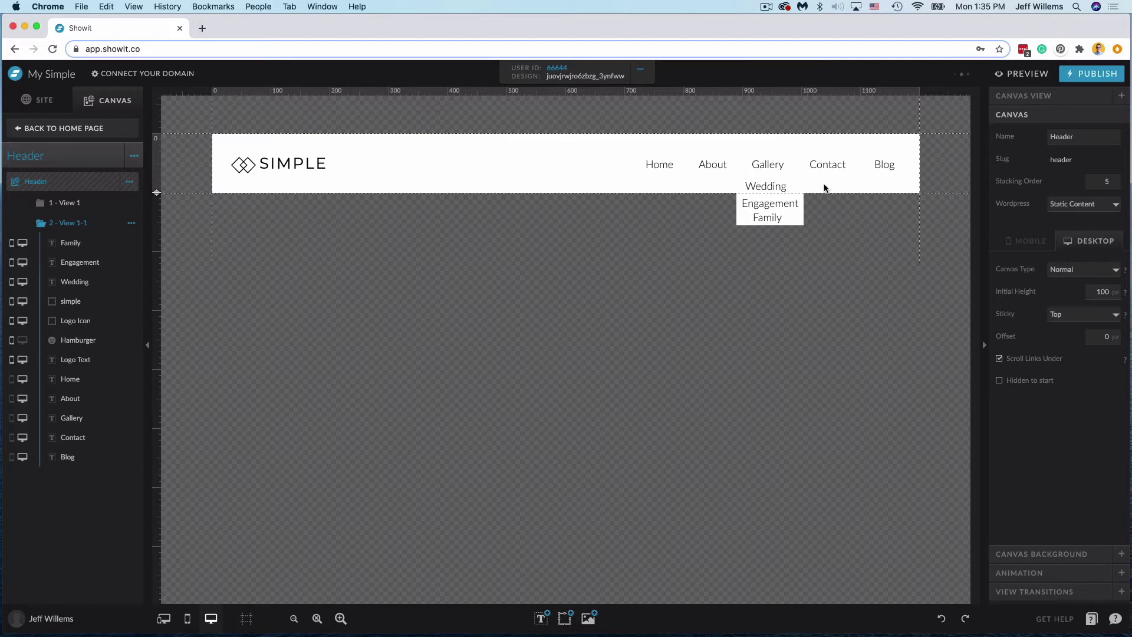
left_click(778, 186)
Step: Centre Wedding, Engagement and Family horizontally within the group
left_click(782, 203, "shift")
left_click(783, 216, "shift")
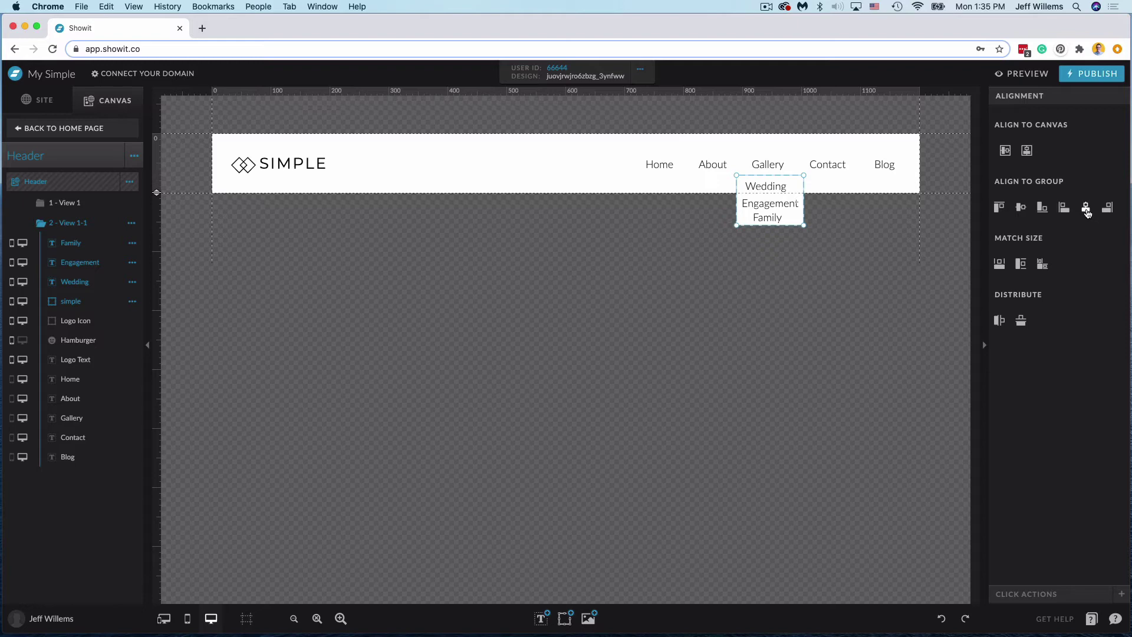
left_click(1087, 210)
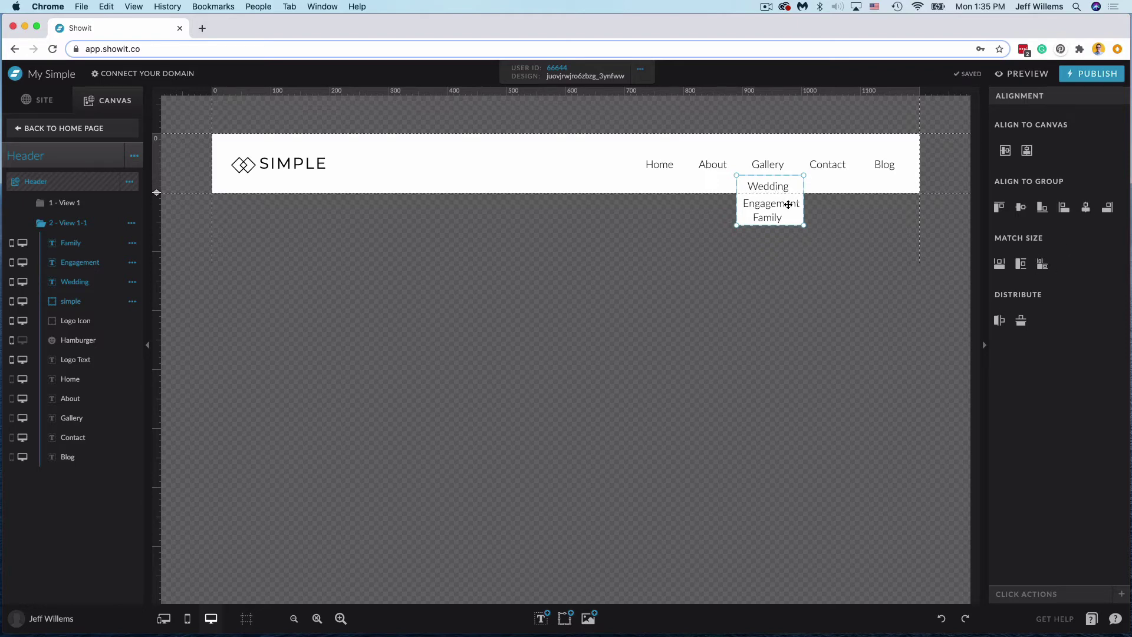
Step: Distribute Wedding, Engagement and Family evenly in the vertical direction
left_click(780, 184)
left_click(784, 200, "shift")
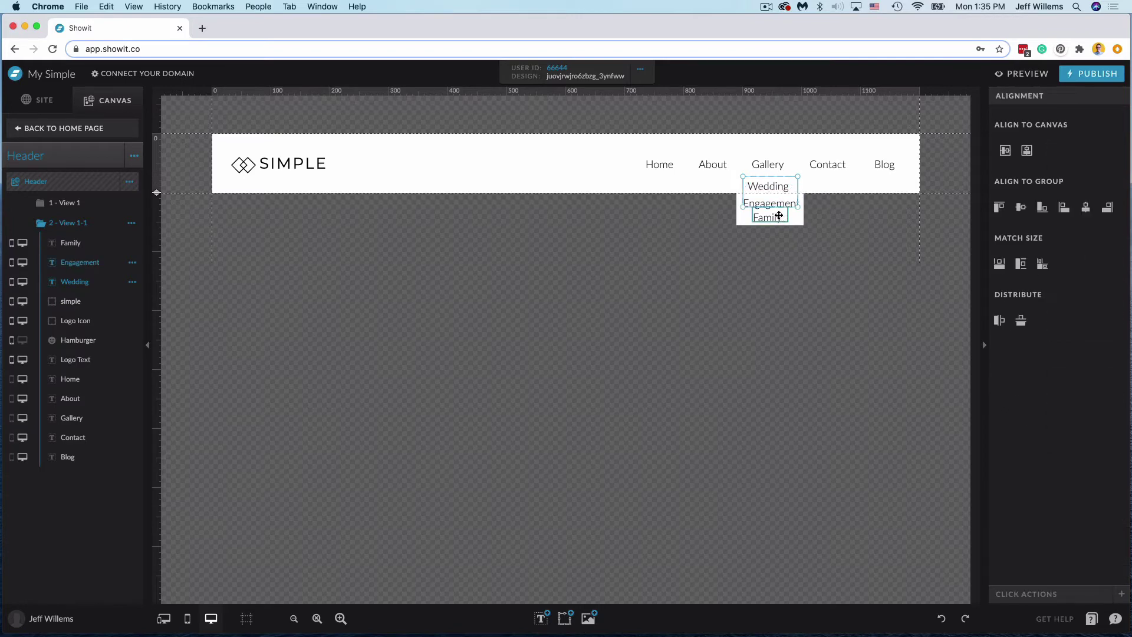
left_click(779, 216, "shift")
left_click(1021, 321)
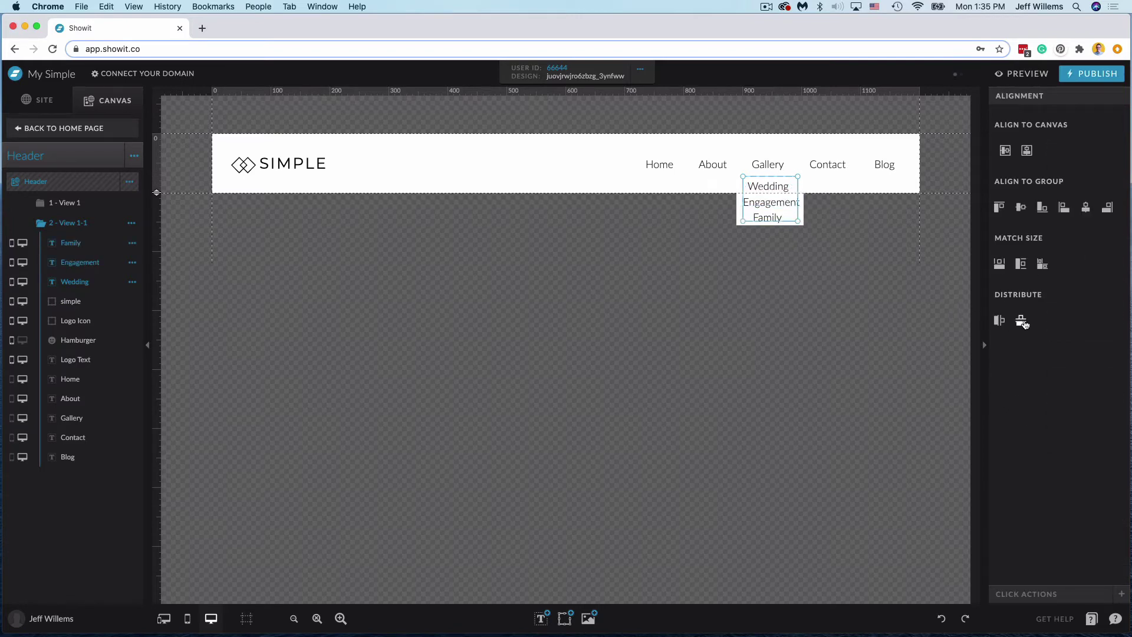
left_click(833, 187)
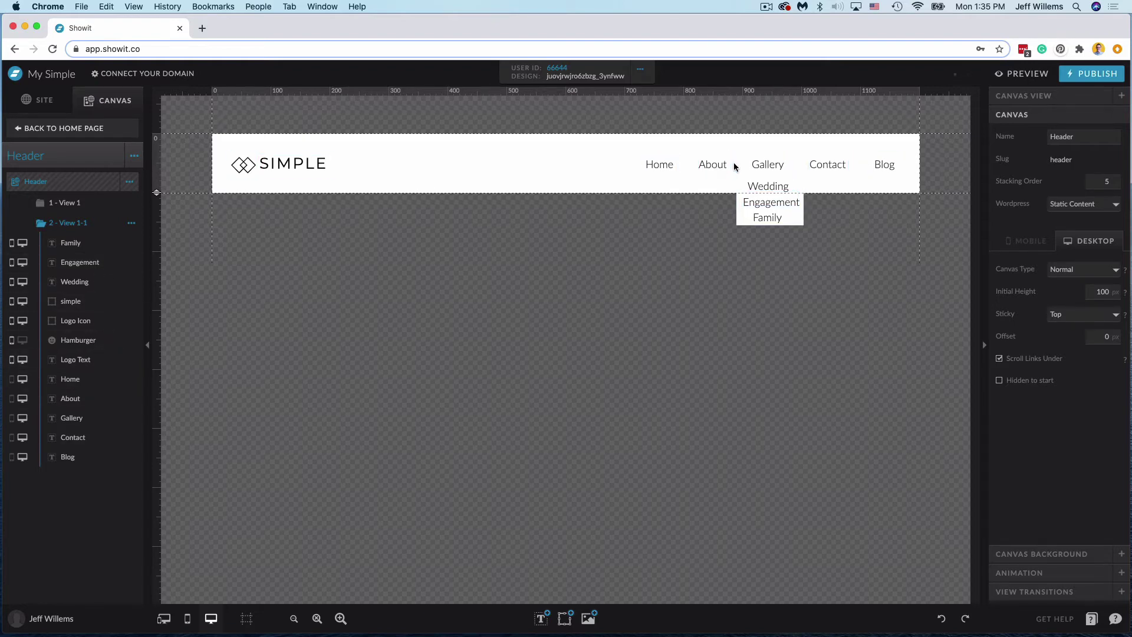
Step: Set 2 - View 1-1's Gallery click action to Canvas, This Canvas, Previous view
left_click(757, 166)
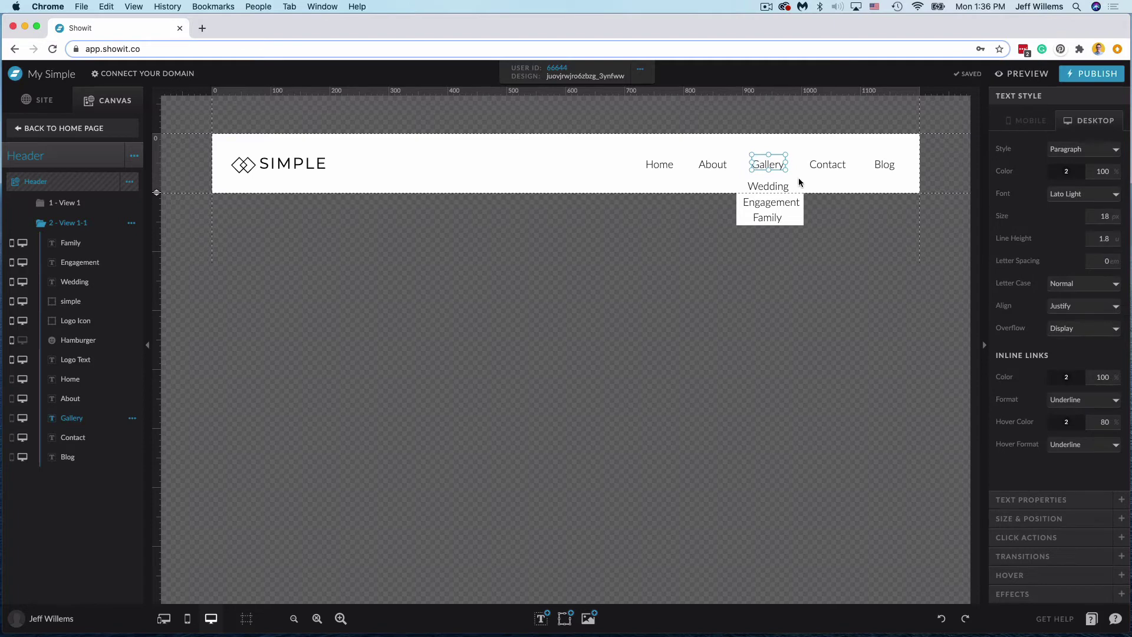
left_click(1045, 537)
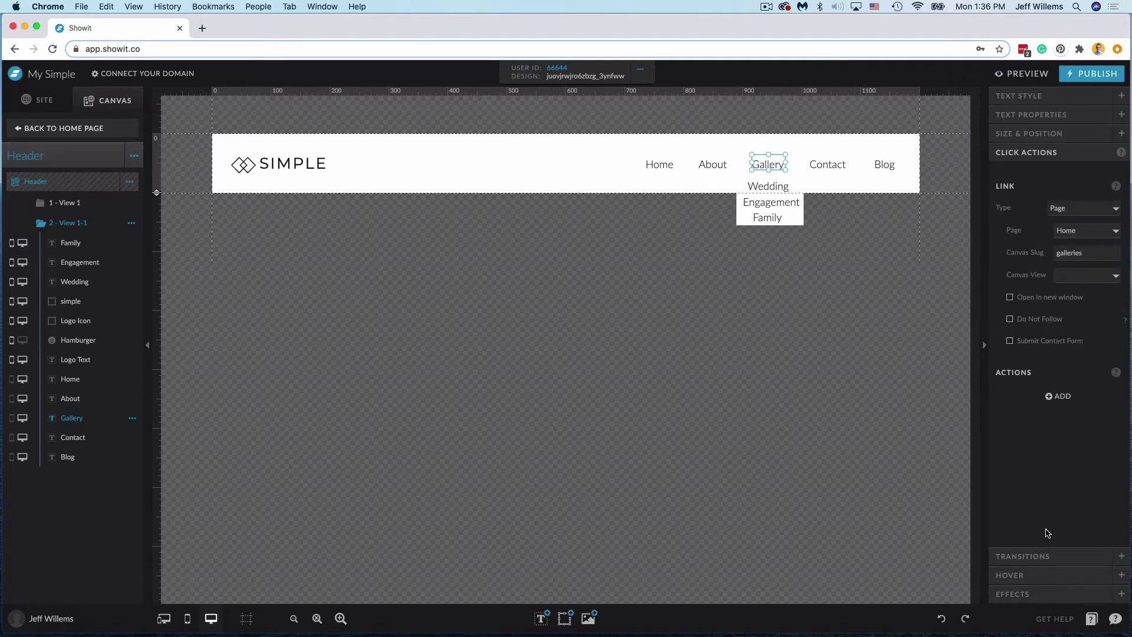
left_click(65, 202)
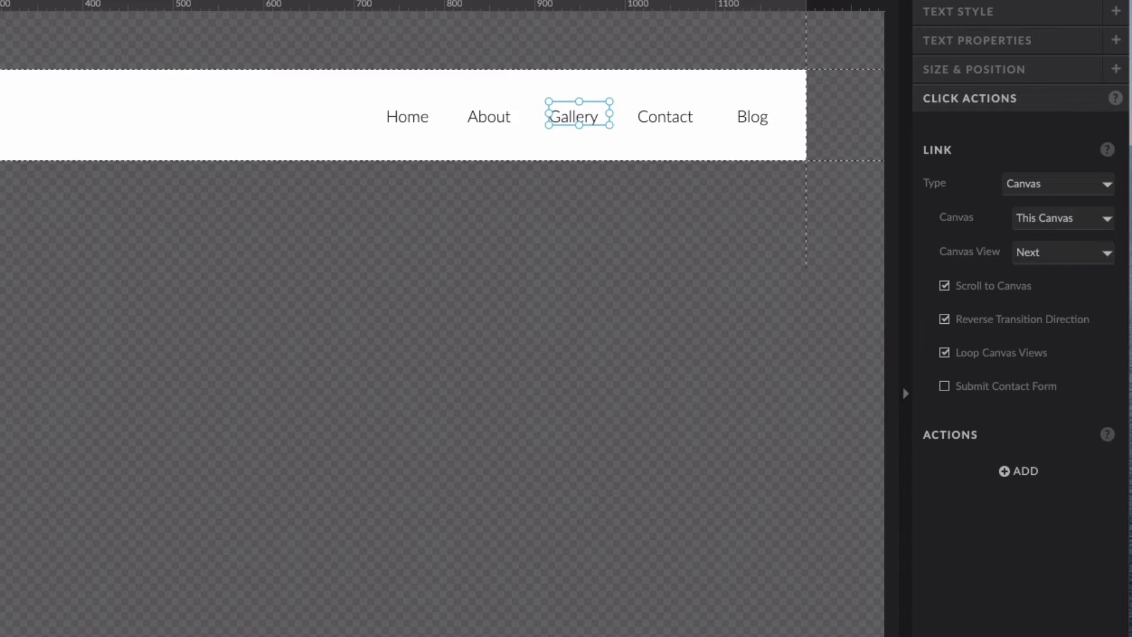
key("Escape")
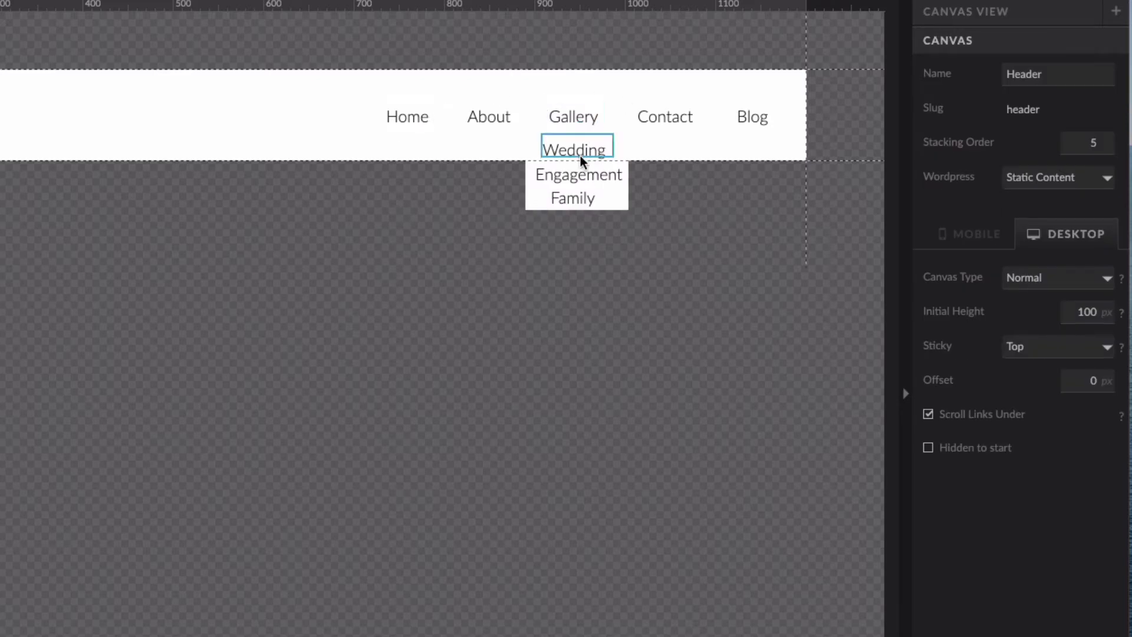
left_click(590, 119)
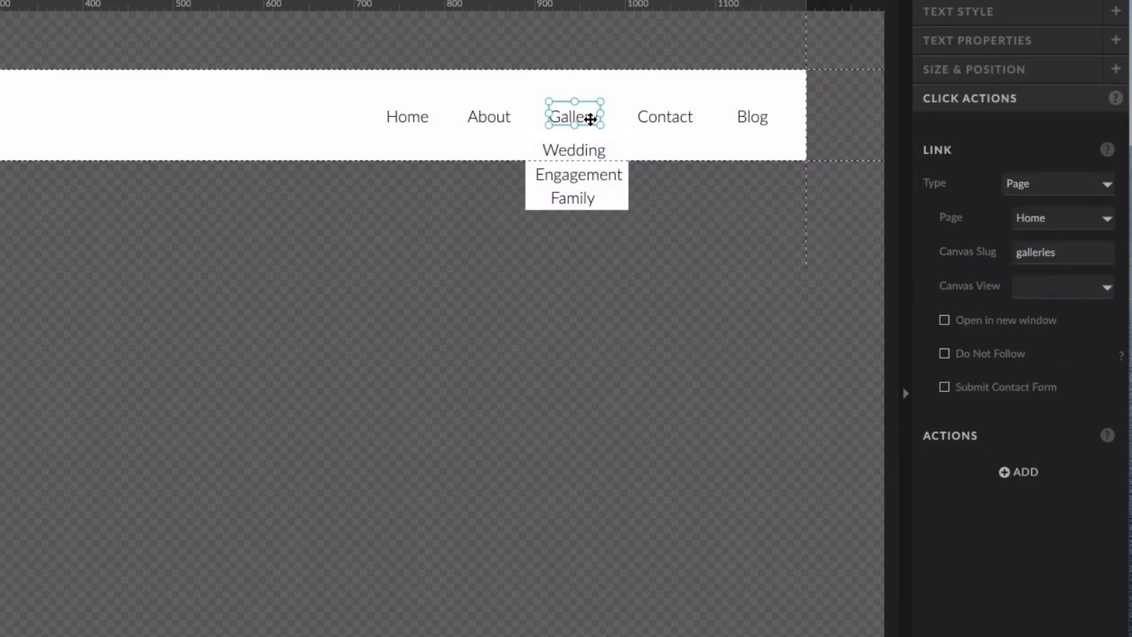
left_click(1070, 185)
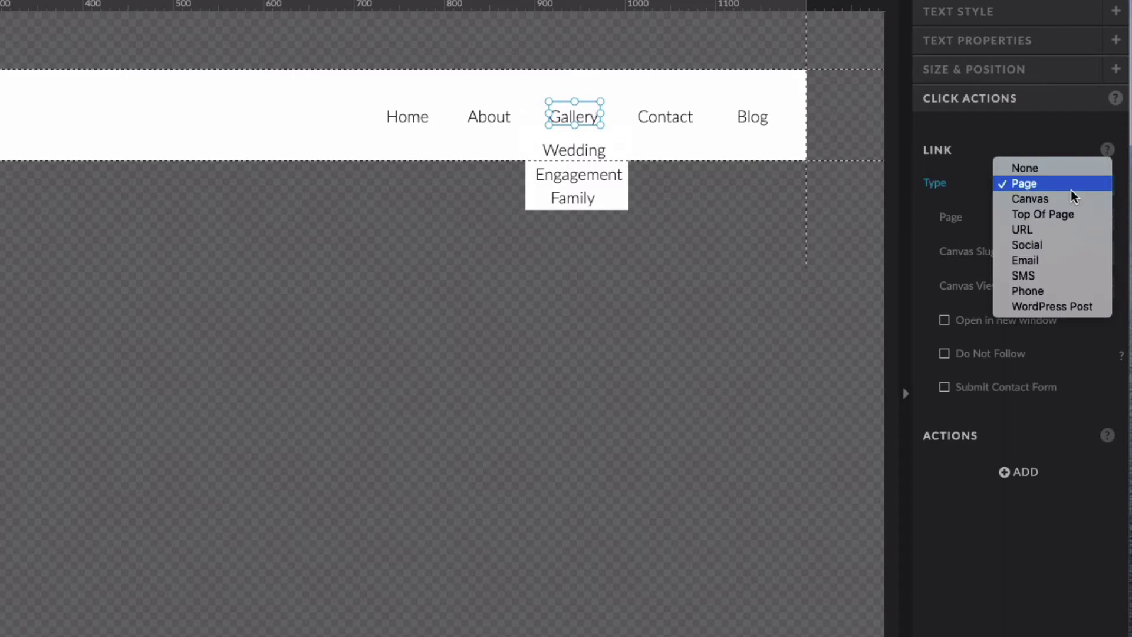
left_click(1070, 194)
left_click(1067, 220)
left_click(1075, 234)
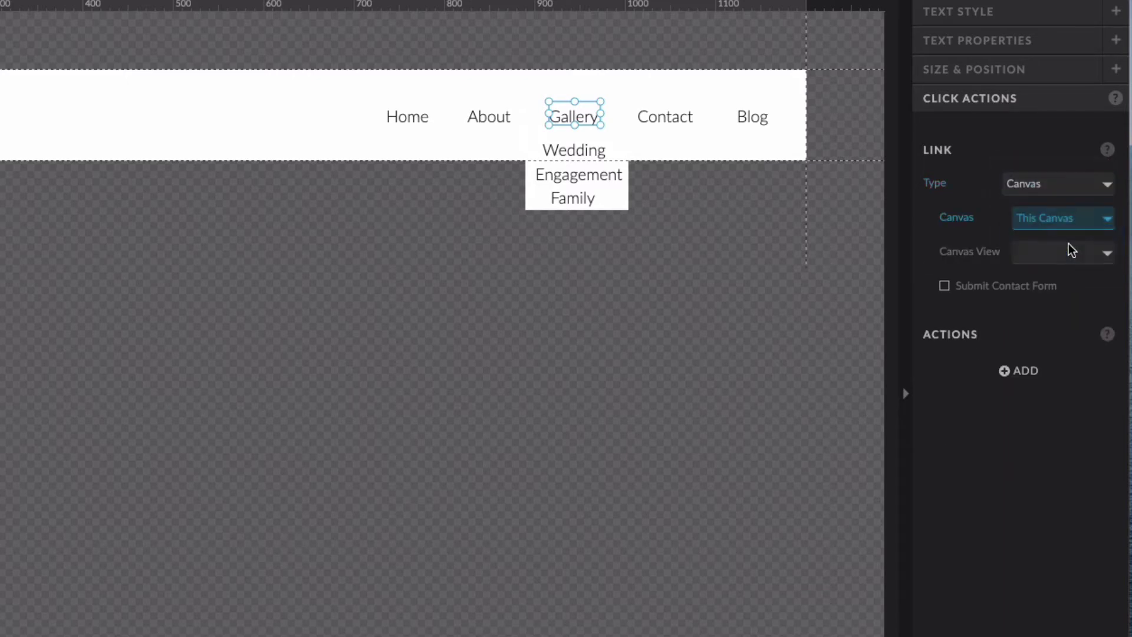
left_click(1072, 252)
left_click(1076, 282)
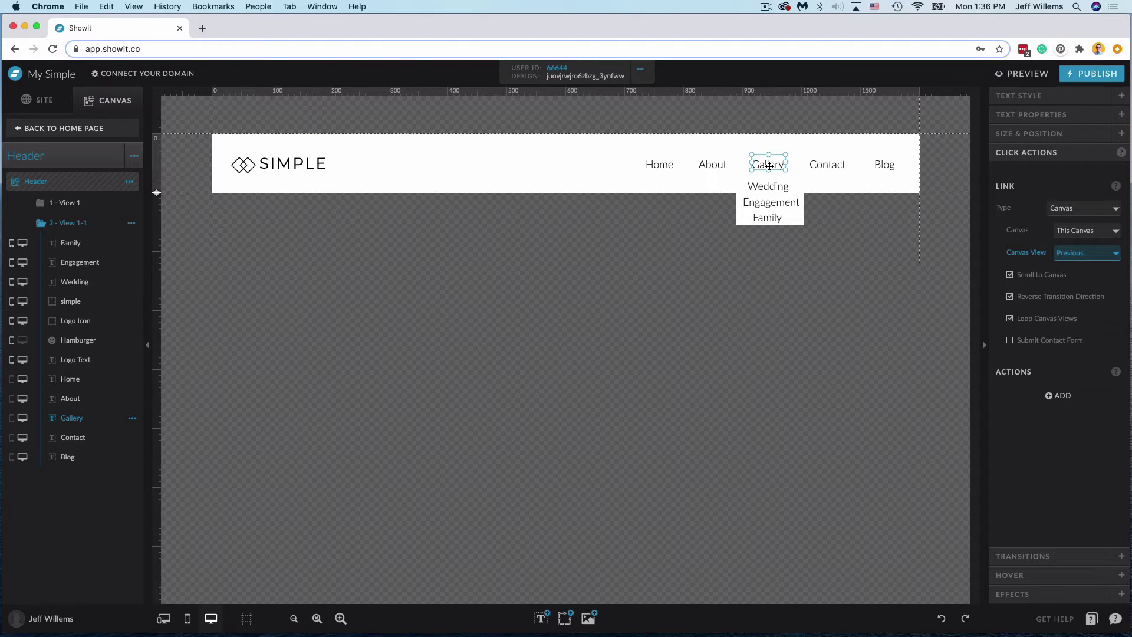
Step: Make the Wedding dropdown item link to the Home page
left_click(786, 206)
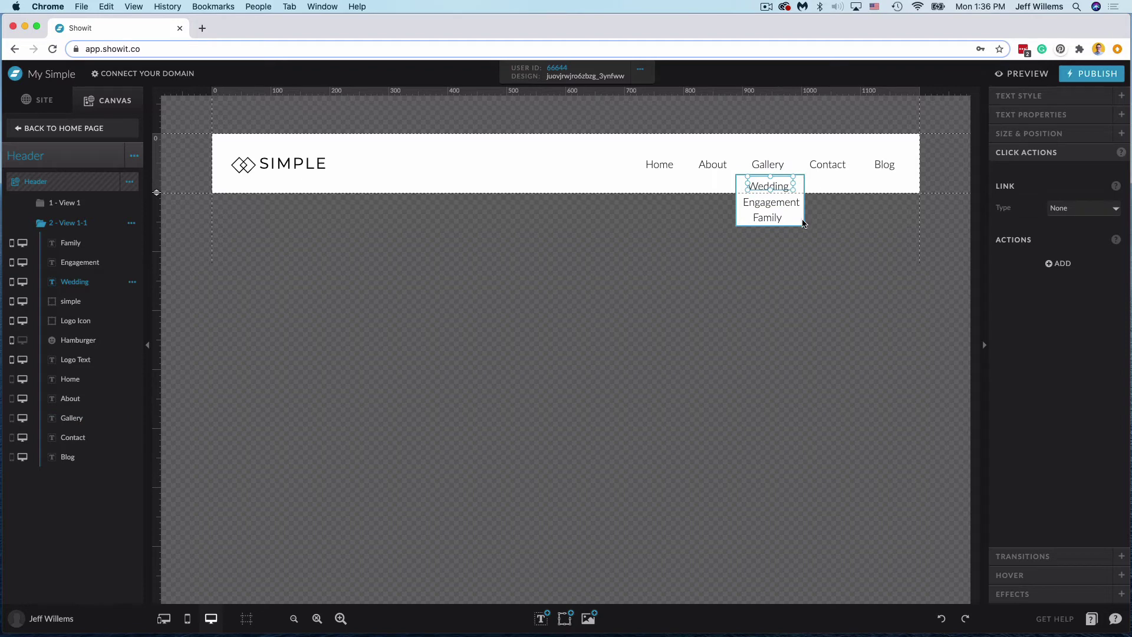
left_click(1098, 212)
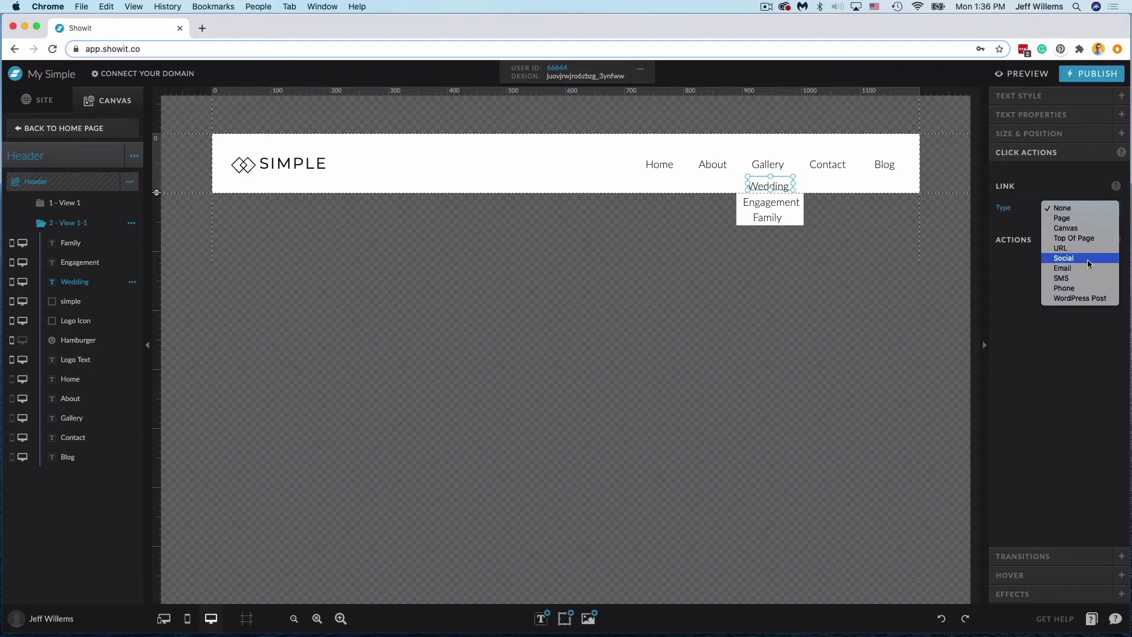
left_click(1088, 218)
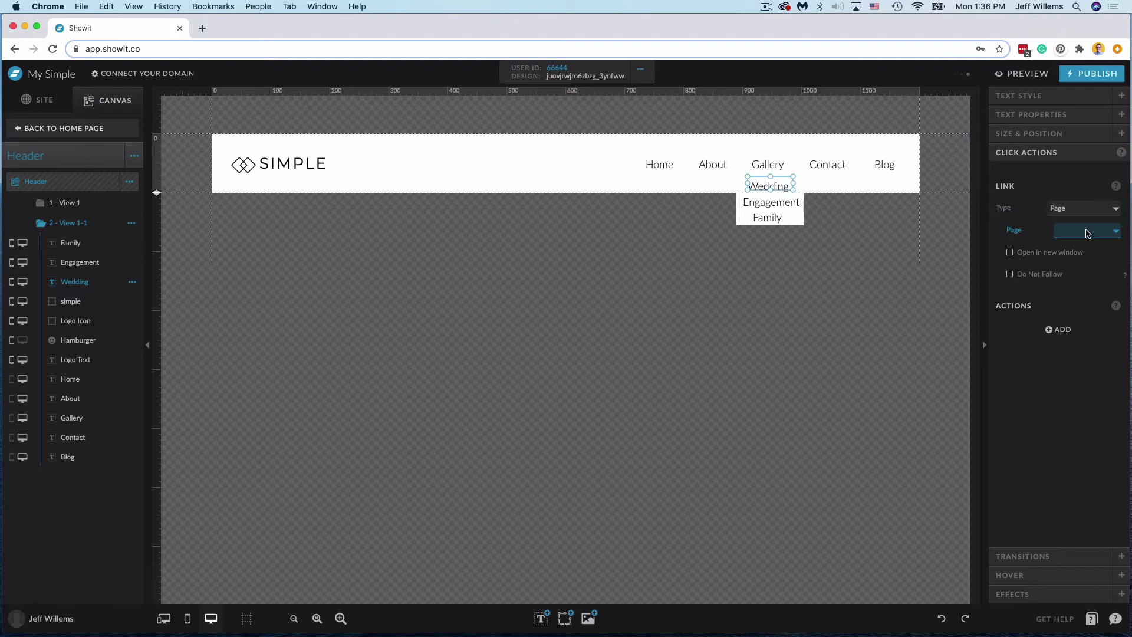
left_click(1087, 231)
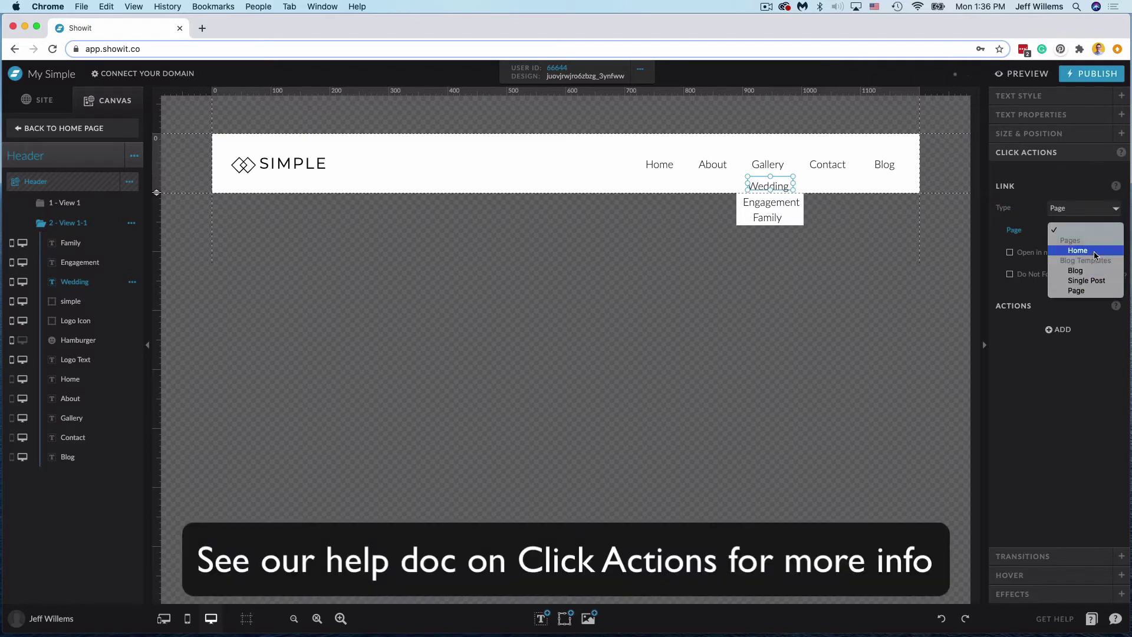
left_click(1094, 253)
left_click(805, 224)
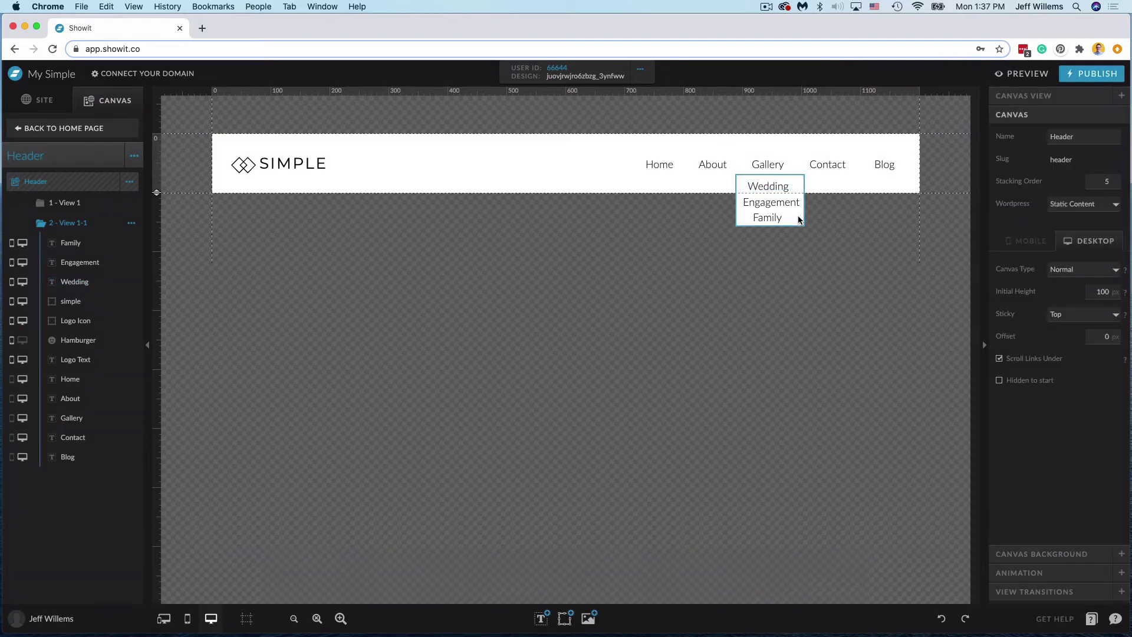
left_click(774, 170)
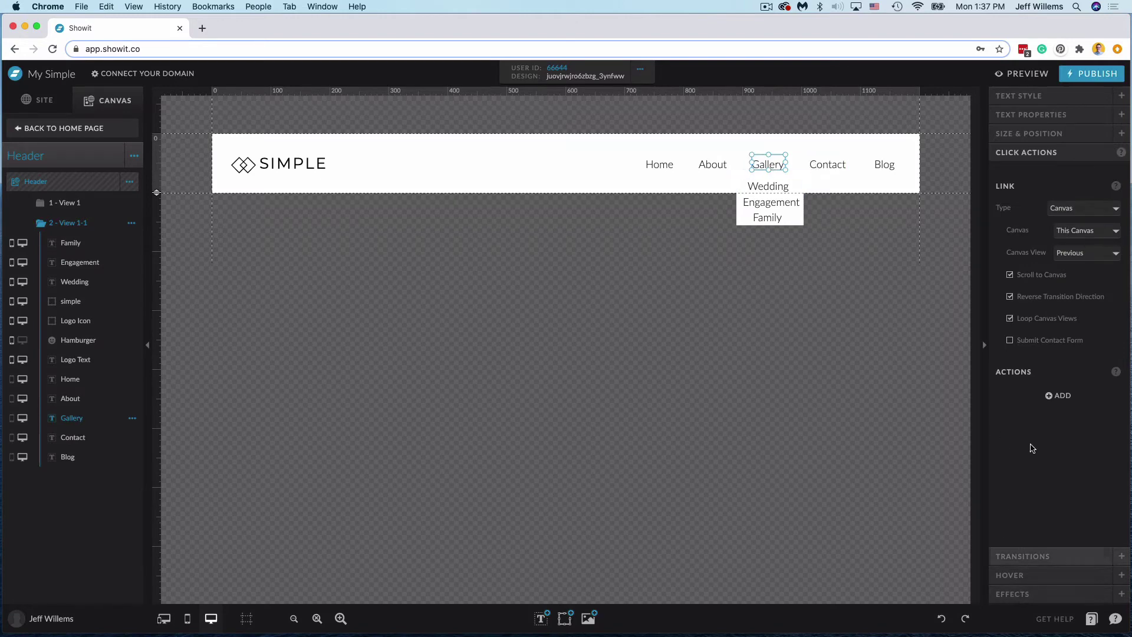
Step: Lock the dropdown box and its Wedding, Engagement and Family items to the right horizontally
left_click(1042, 139)
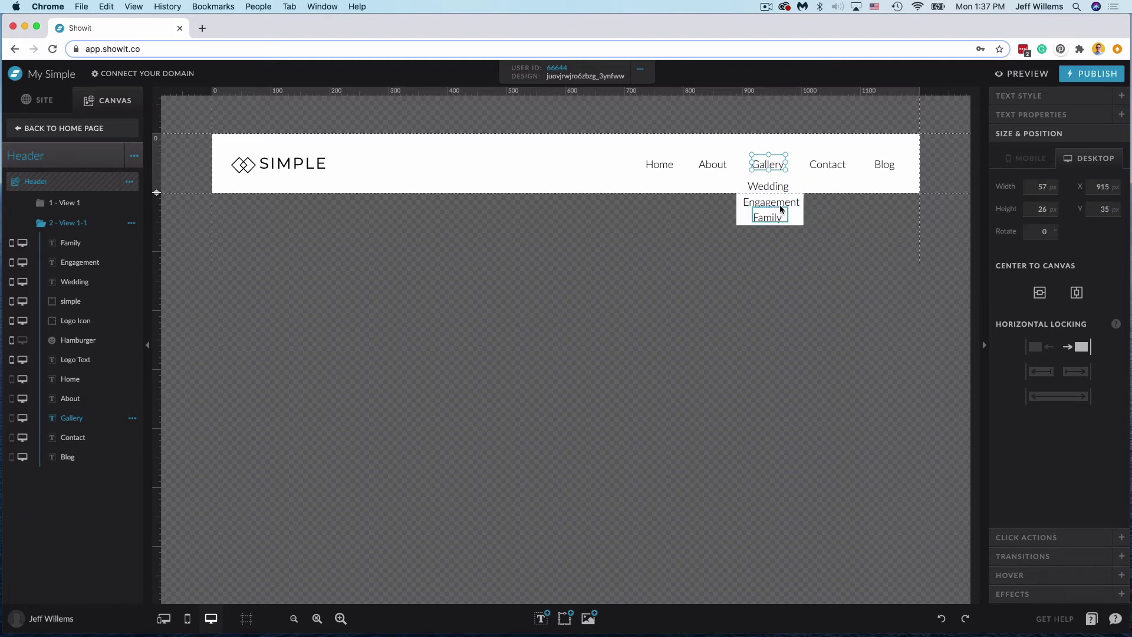
left_click(800, 222)
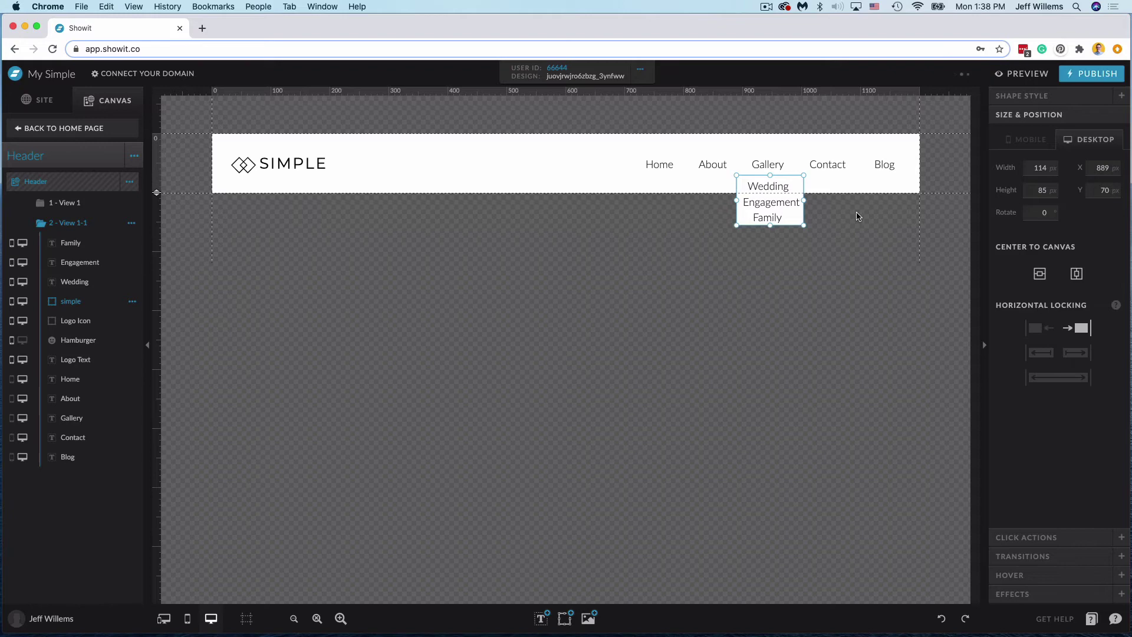
left_click(782, 187)
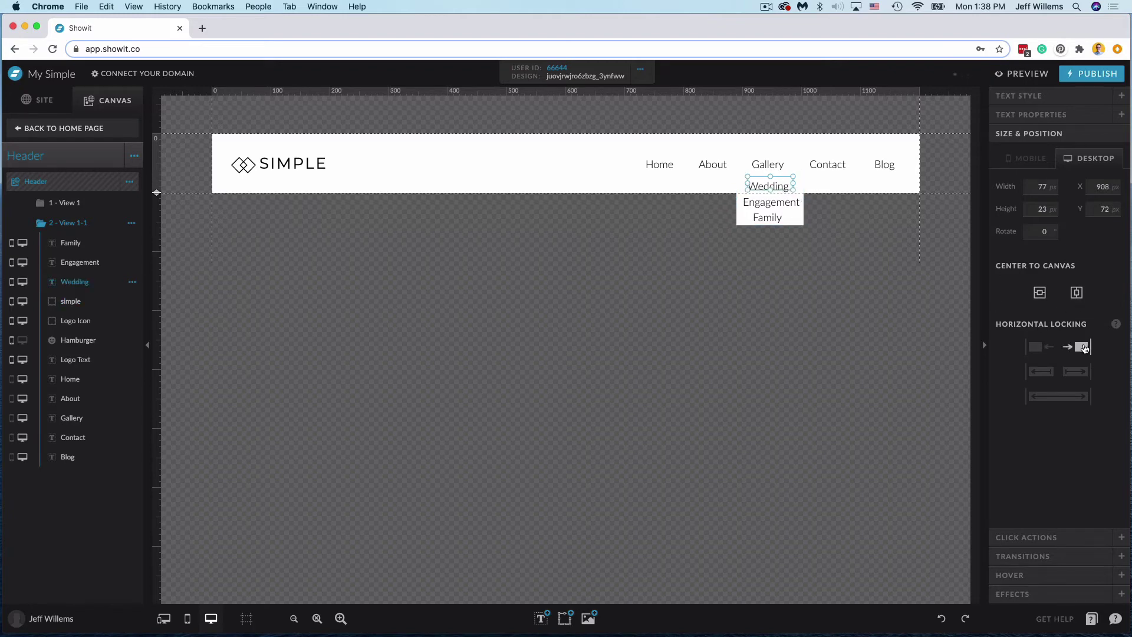
left_click(785, 203)
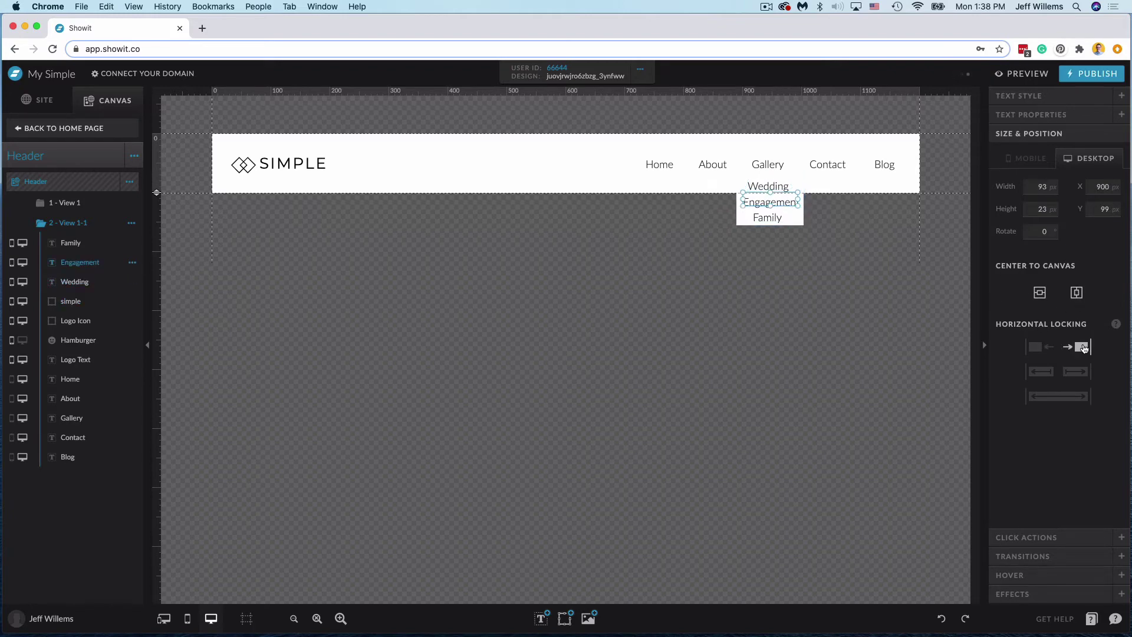
left_click(767, 218)
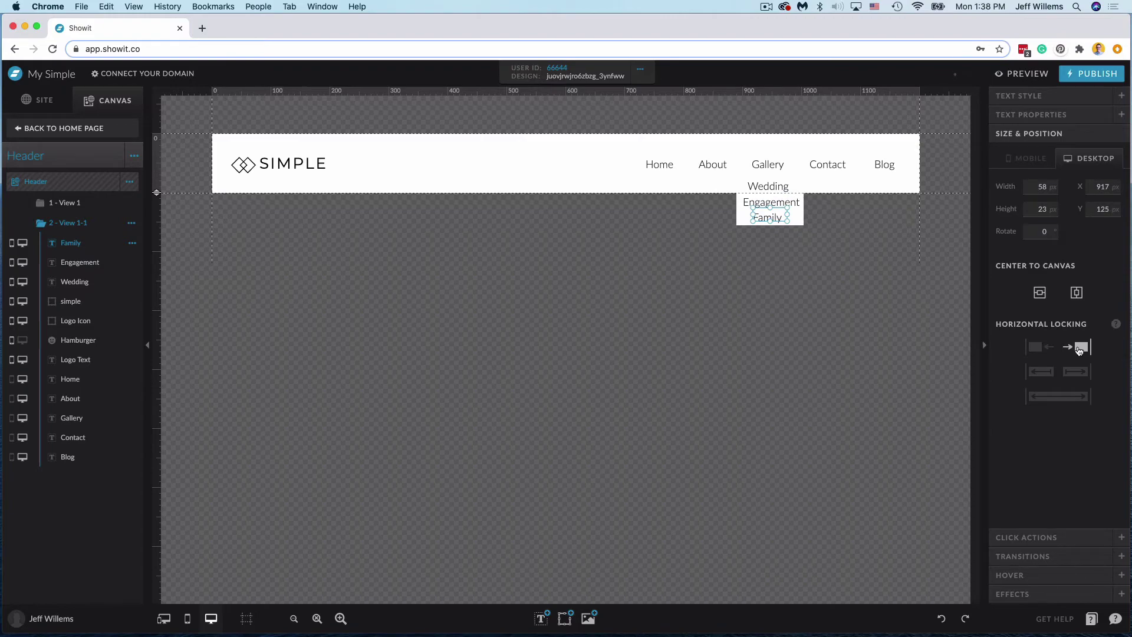
left_click(1023, 74)
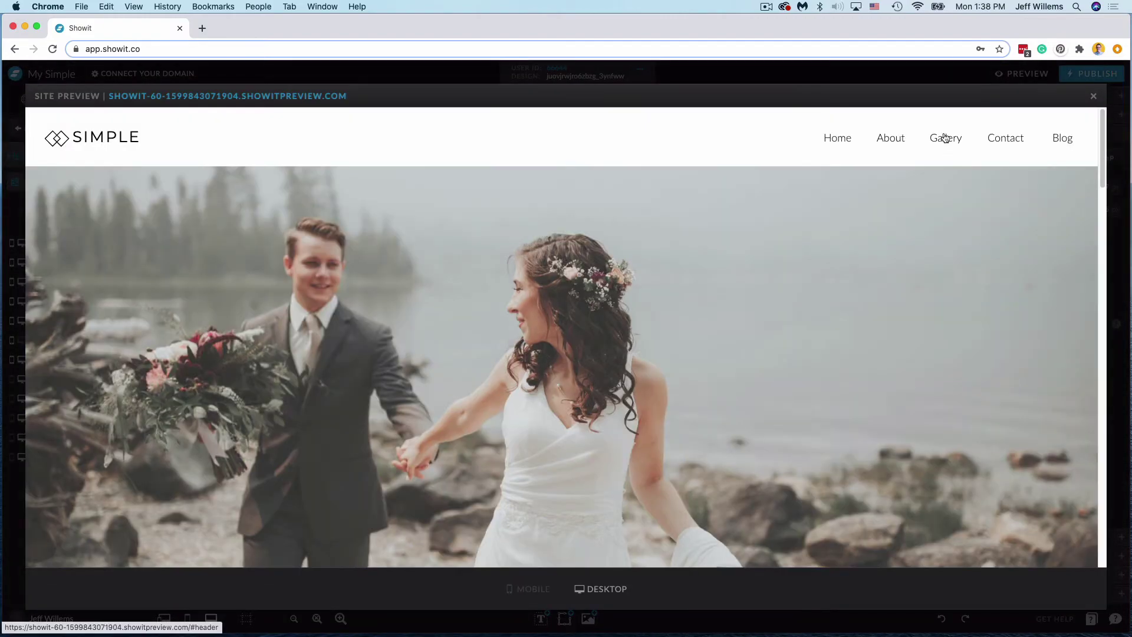
mouse_move(948, 140)
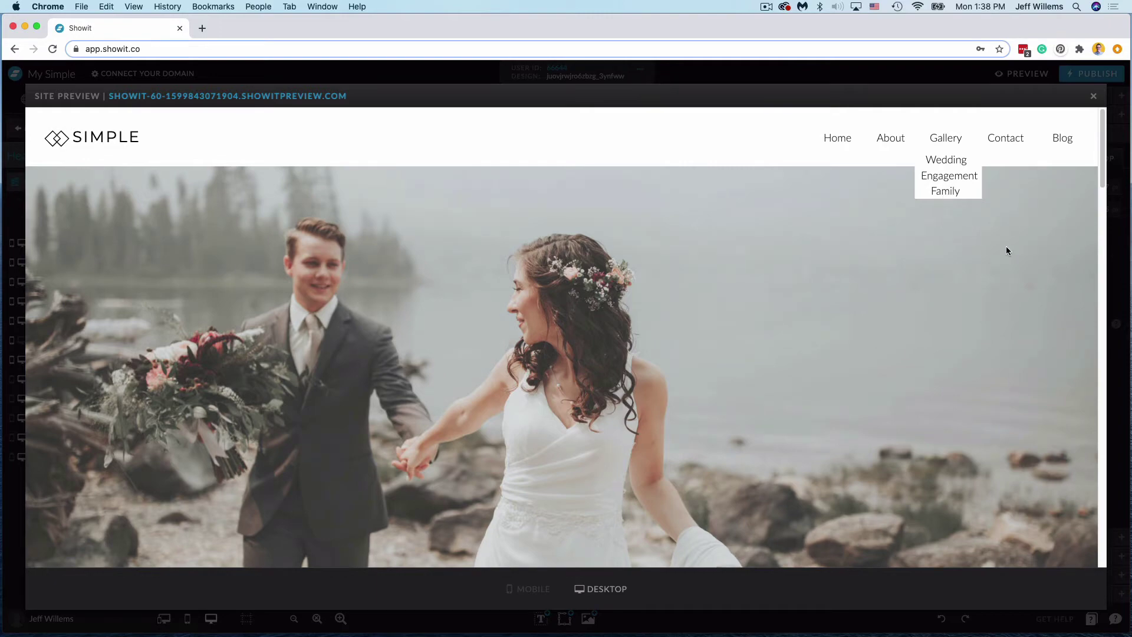
scroll(1007, 247, "down", 7)
scroll(1010, 254, "up", 7)
scroll(977, 189, "down", 7)
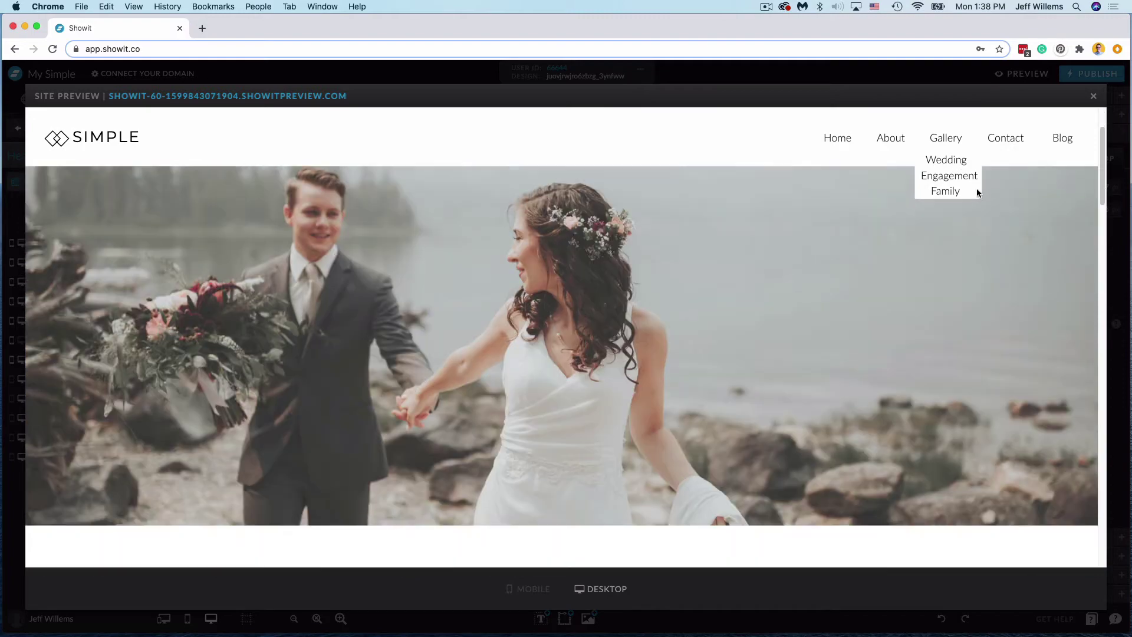
scroll(981, 196, "up", 7)
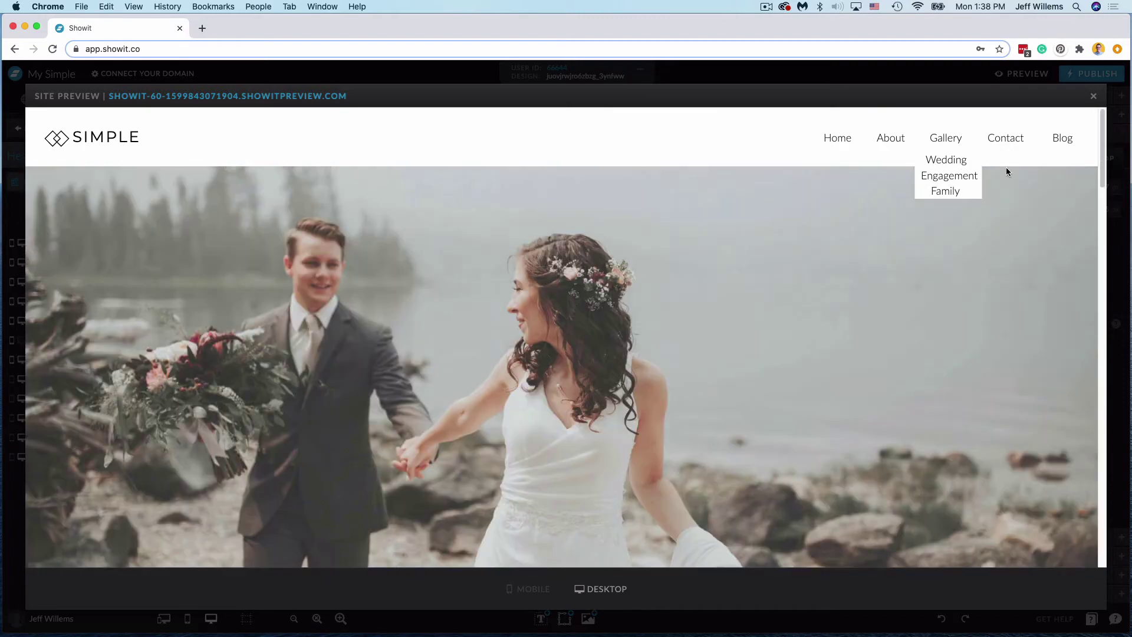
Step: Close the preview, inspect the Hero and Header canvases, and bring up the Home page's options
left_click(1093, 97)
left_click(114, 132)
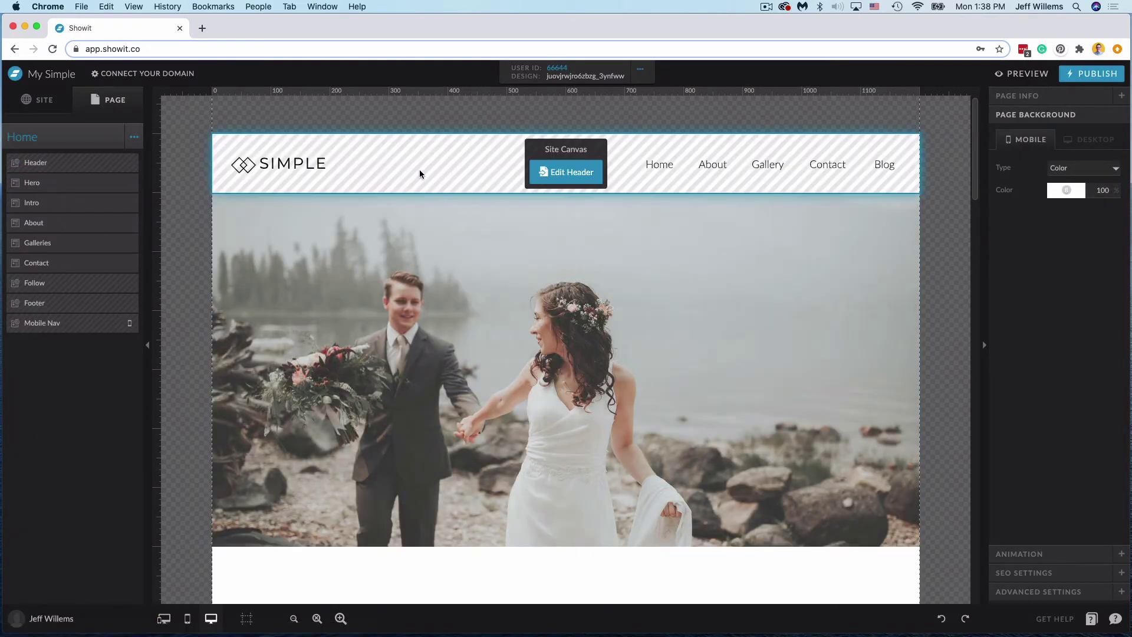
left_click(770, 347)
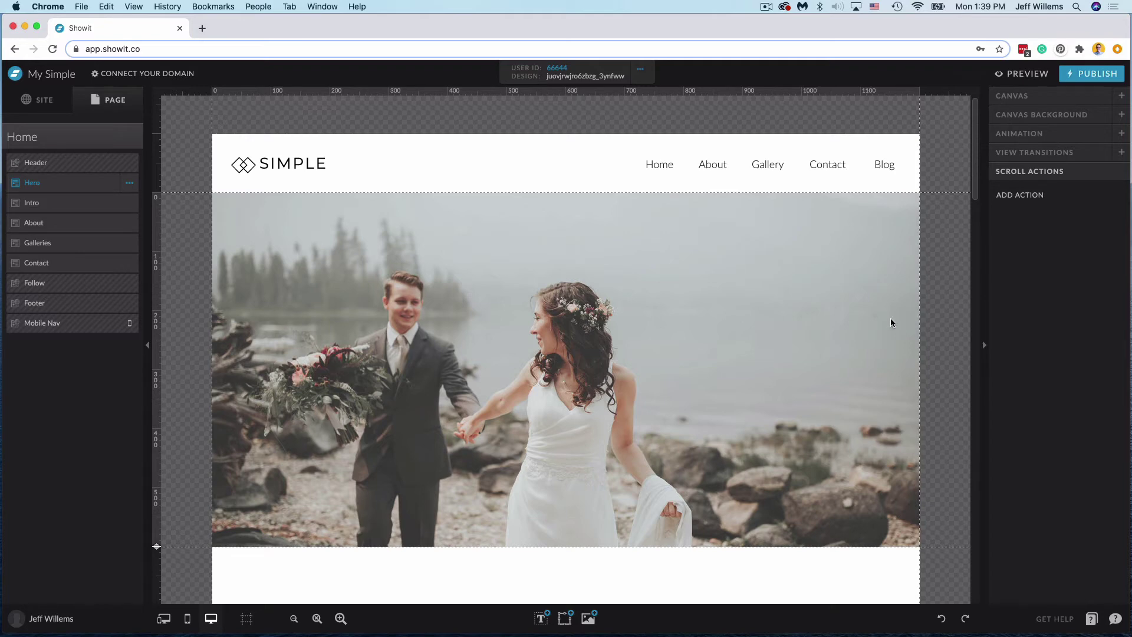
left_click(588, 186)
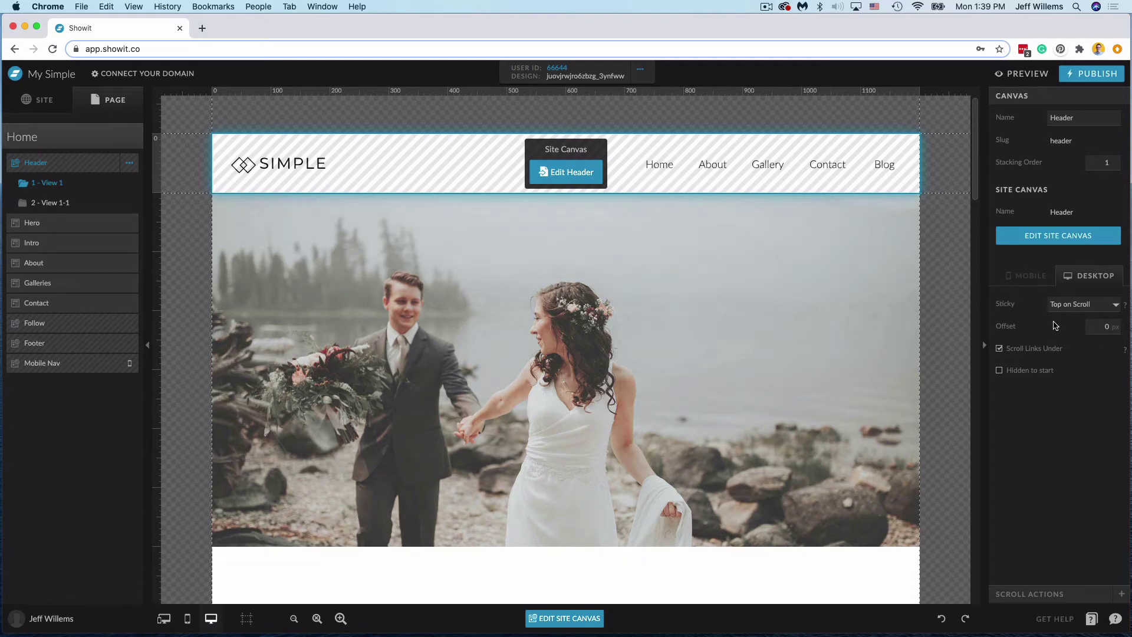
left_click(846, 275)
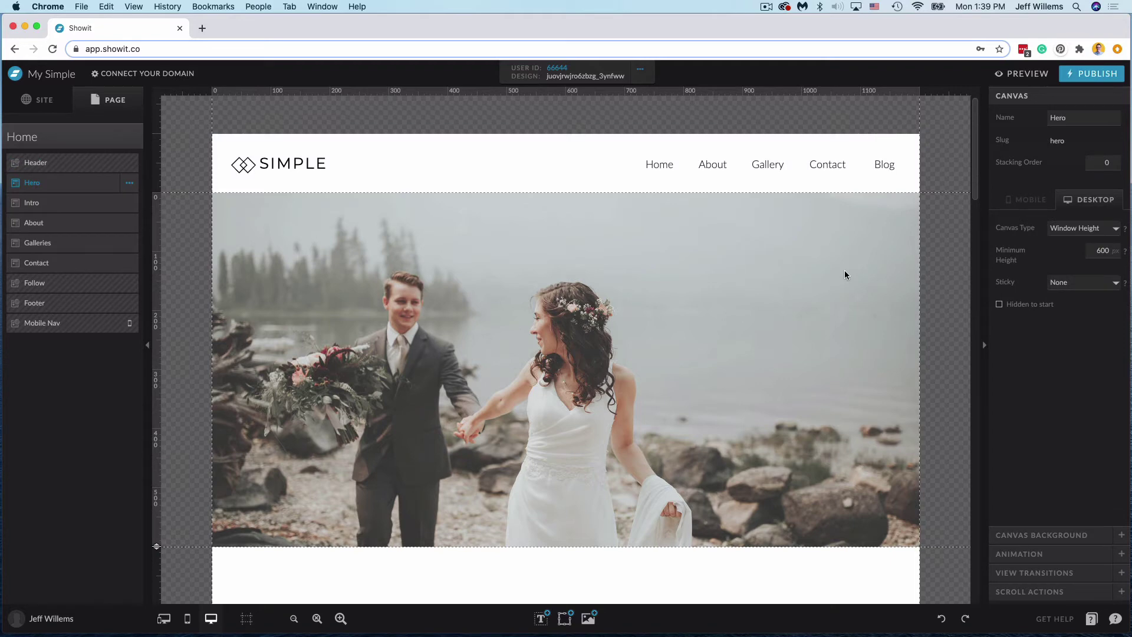
left_click(130, 139)
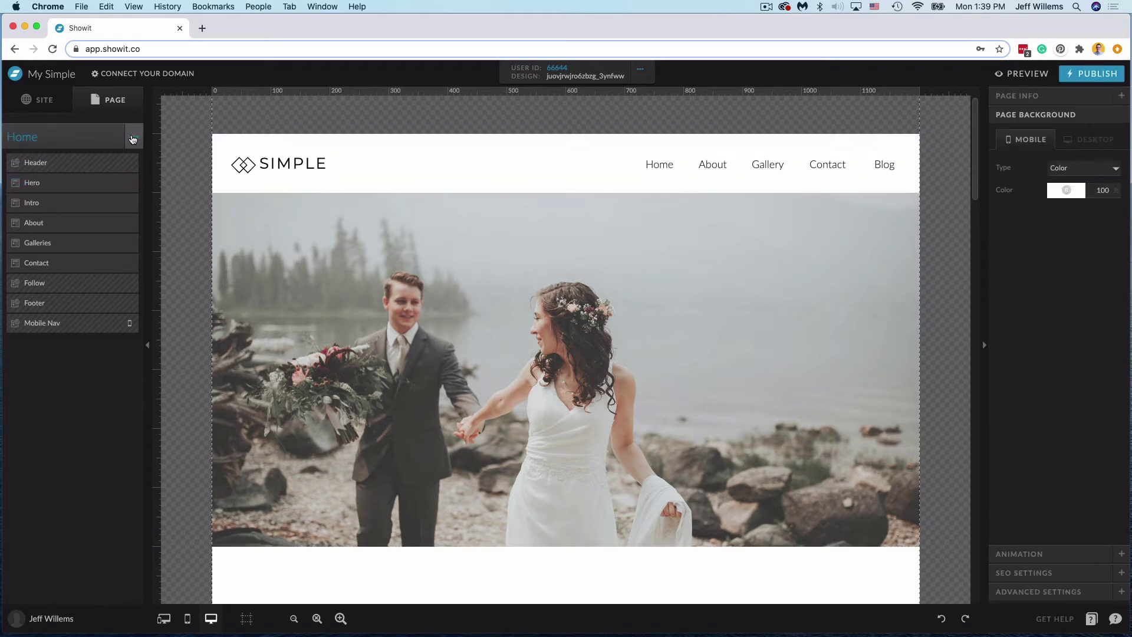
left_click(135, 136)
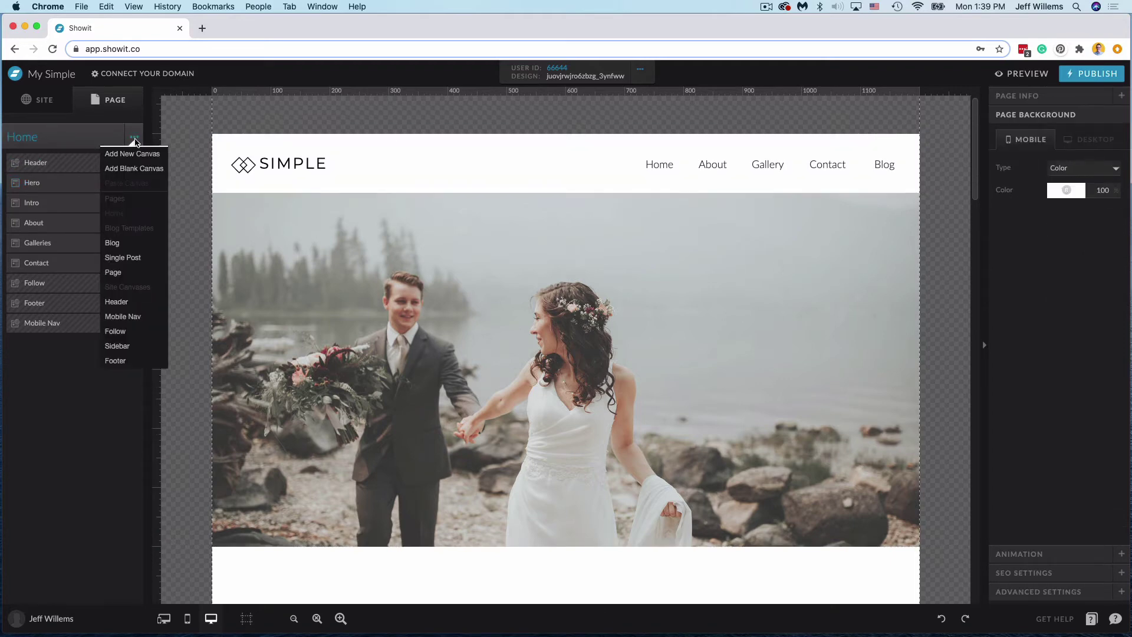
Step: Add a blank canvas named 'trigger' and move it between Header and Hero
left_click(159, 169)
left_click(116, 348)
left_click(129, 343)
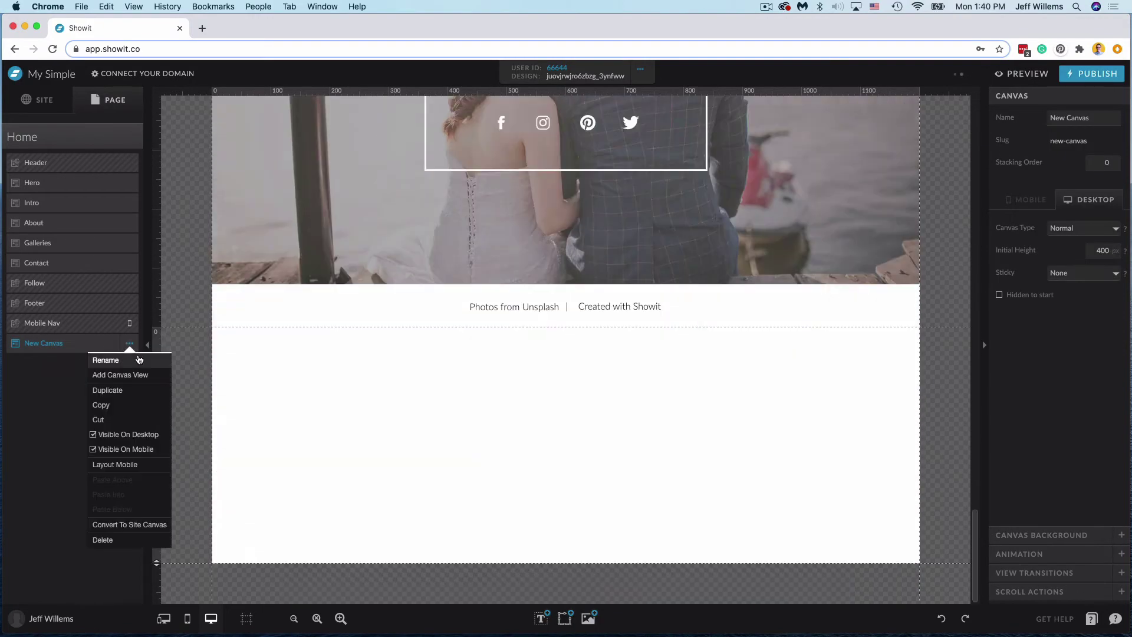
left_click(137, 362)
type("trigger")
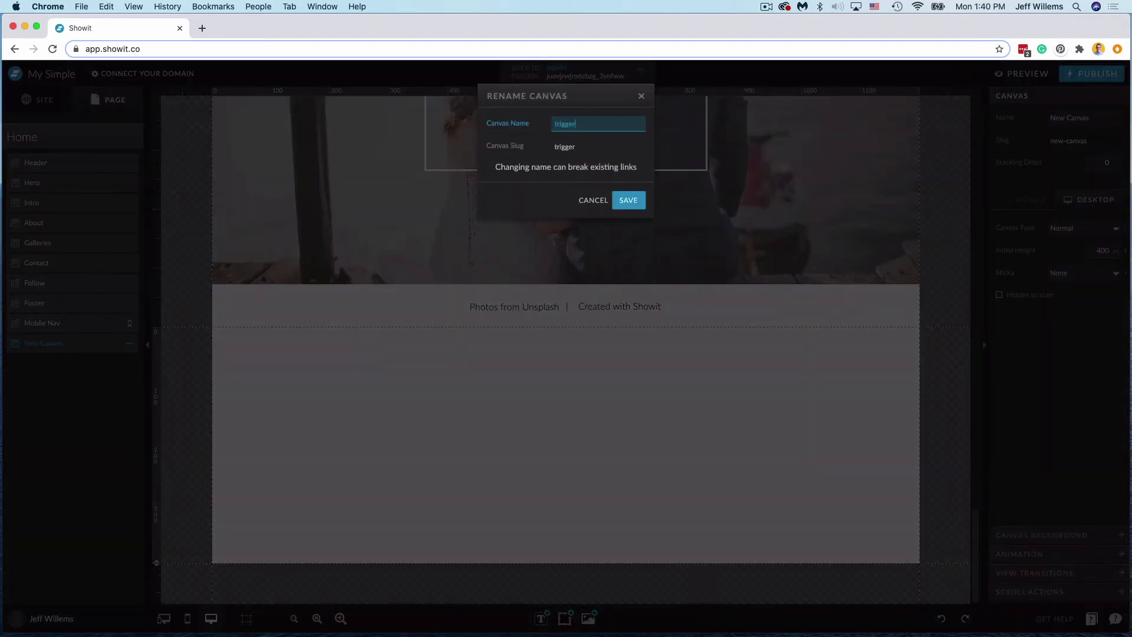
key("Return")
left_click_drag(68, 354, 76, 189)
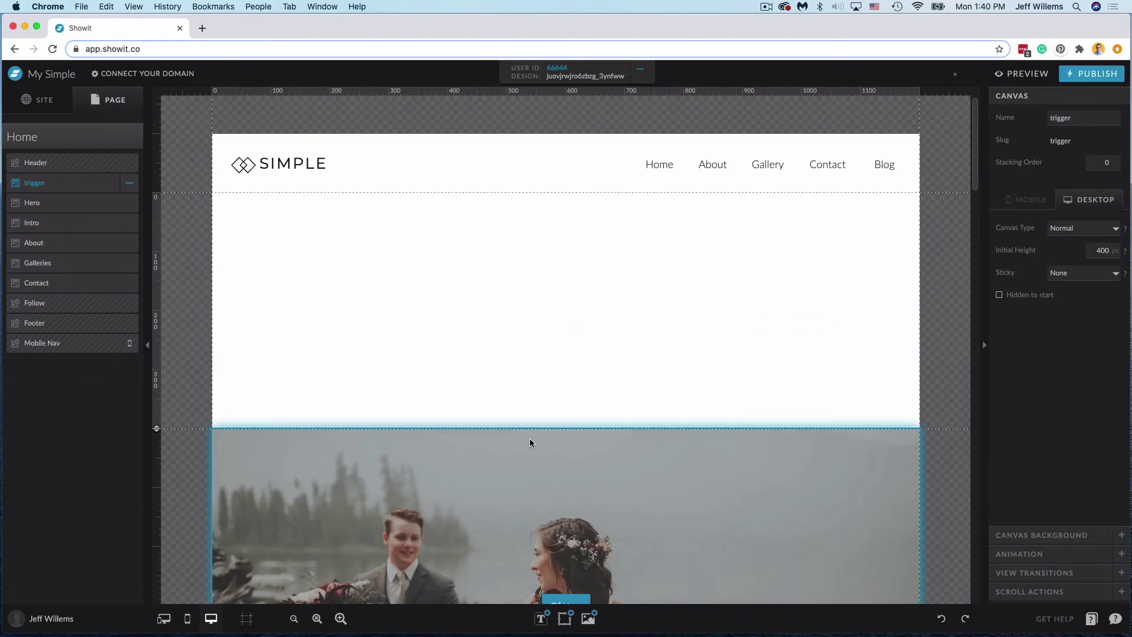
Step: Set the trigger canvas's initial height to 2 px
double_click(1102, 250)
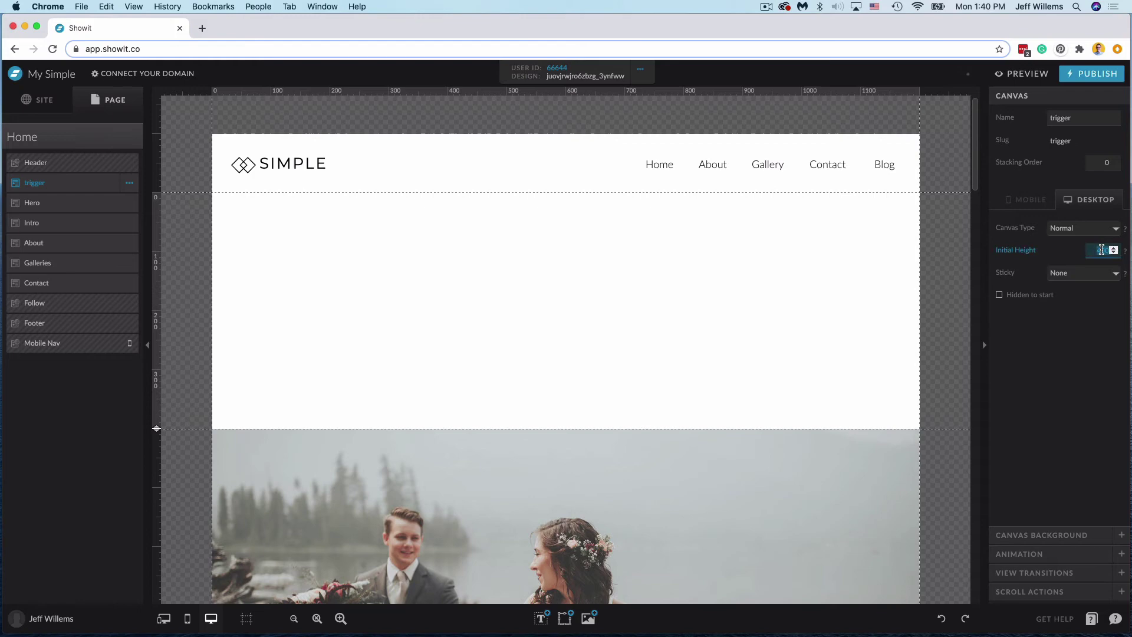
type("2")
left_click(1062, 416)
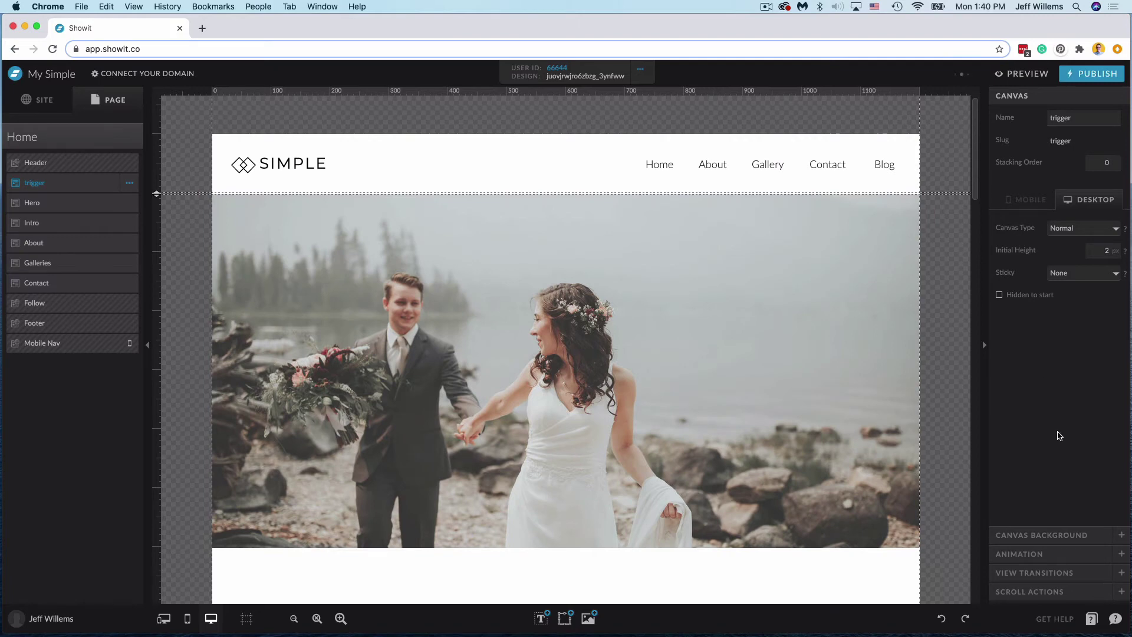
Step: Add a scroll action to trigger: when Off Screen, change the Header canvas to View 1
left_click(1059, 593)
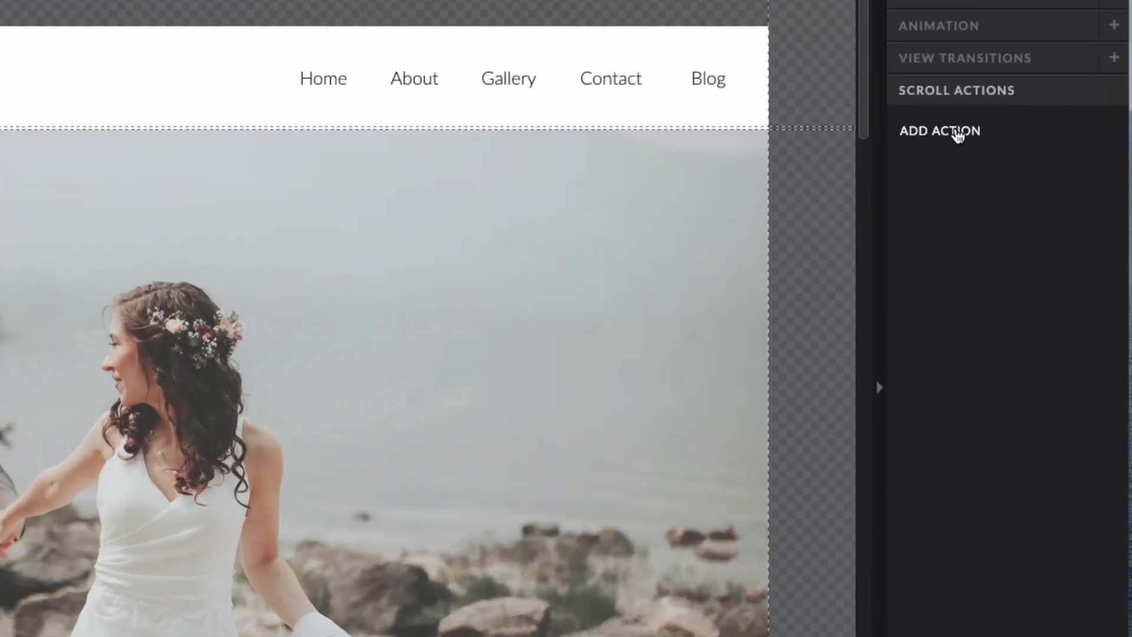
left_click(958, 135)
left_click(1044, 169)
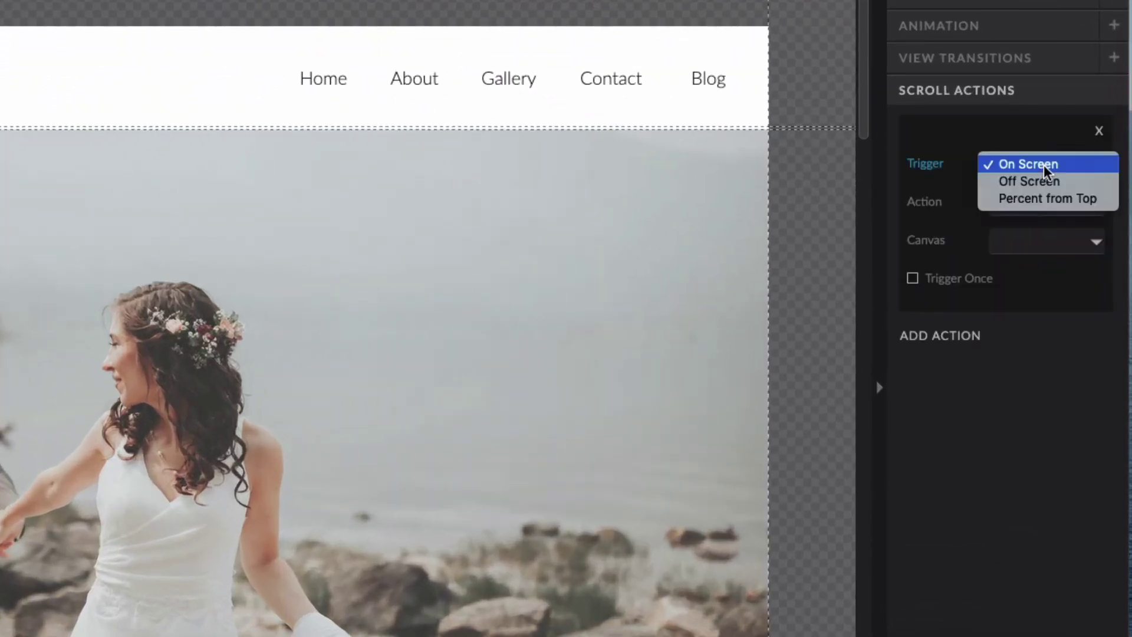
left_click(1047, 181)
left_click(1054, 201)
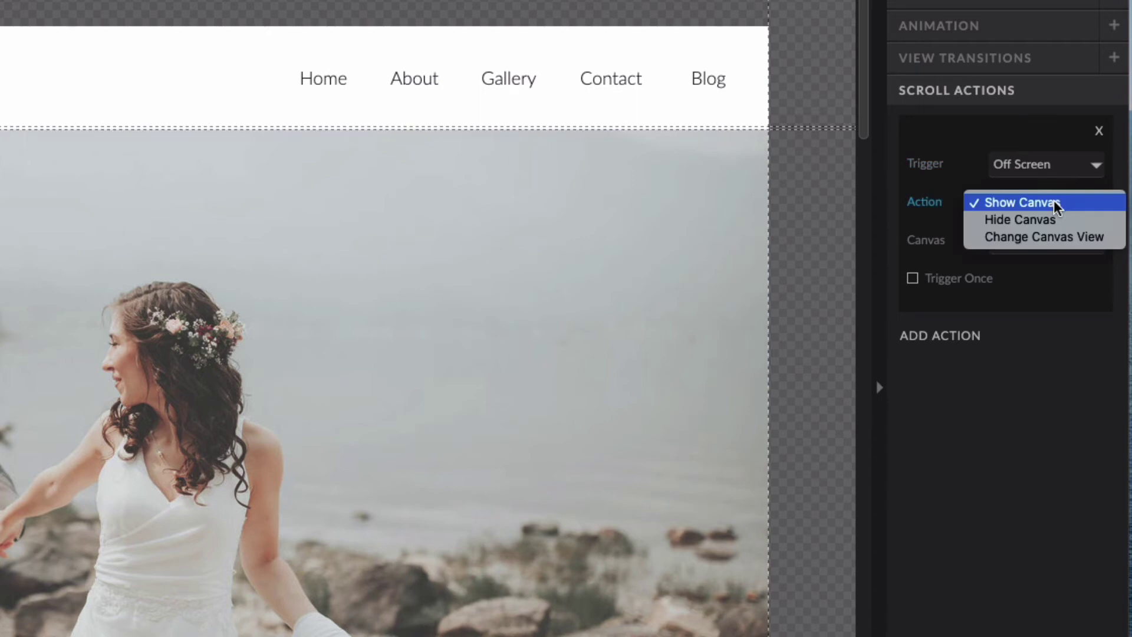
left_click(1058, 237)
left_click(1055, 242)
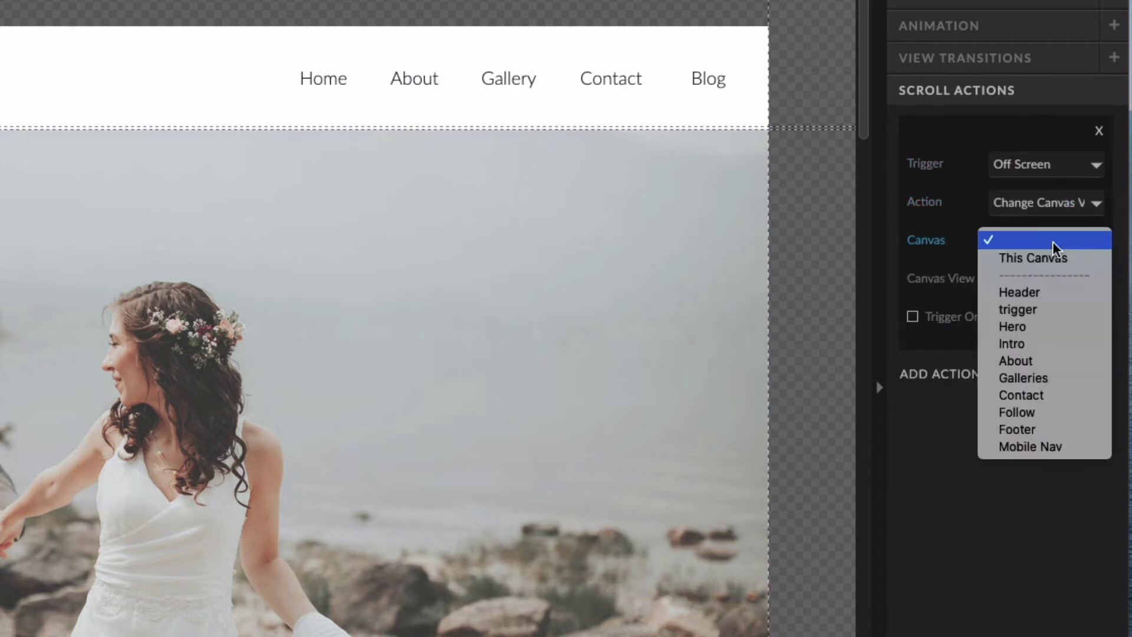
left_click(1055, 293)
left_click(1054, 281)
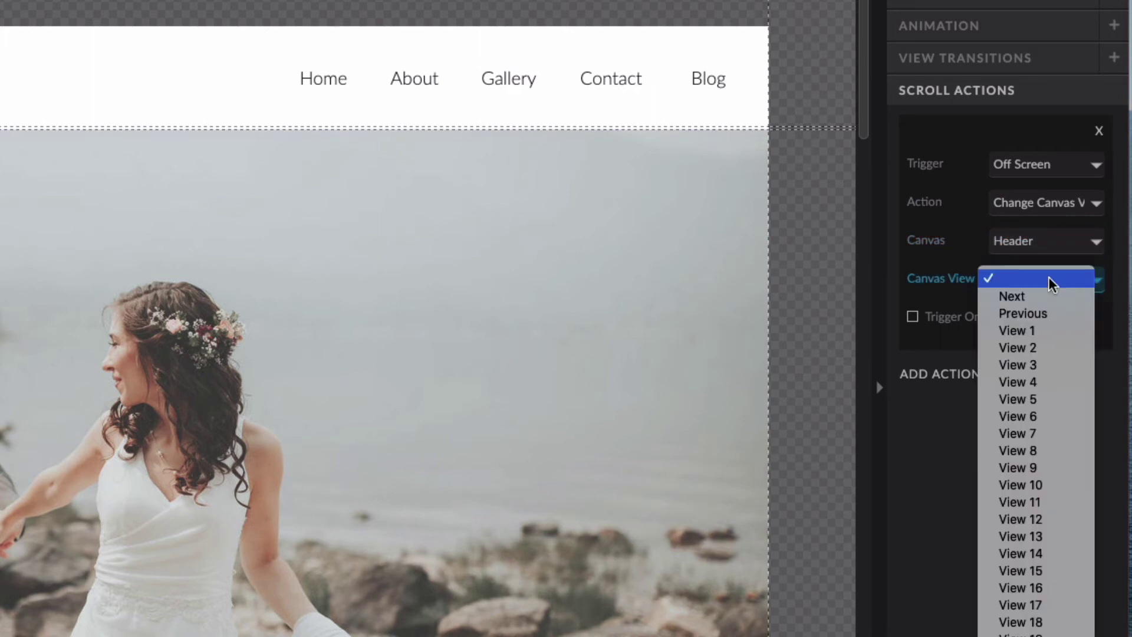
left_click(1047, 333)
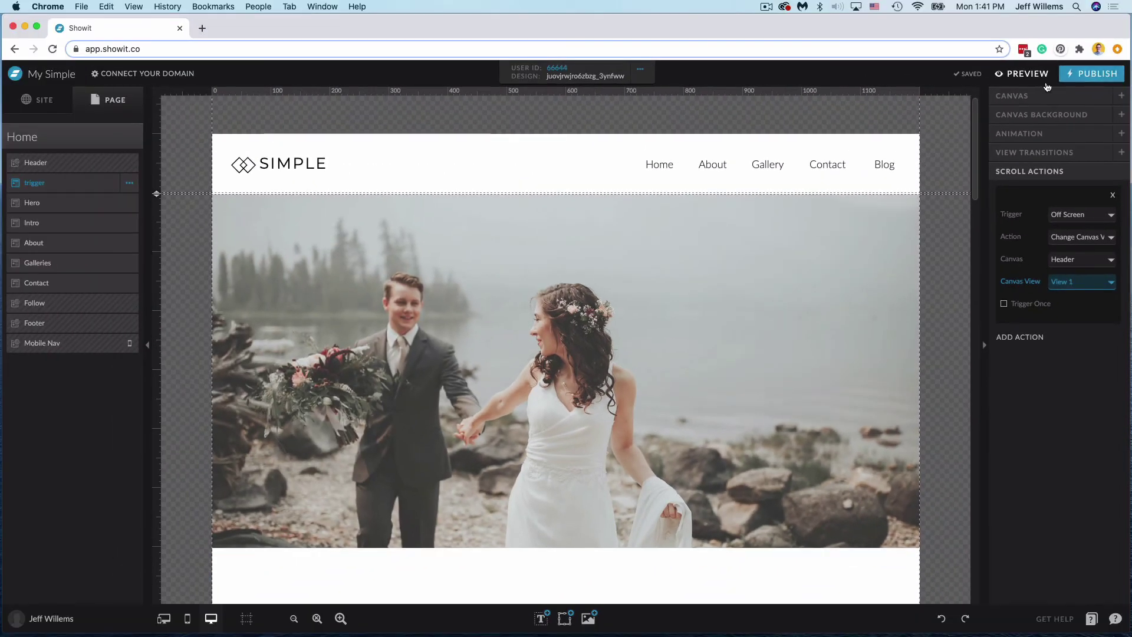
left_click(1098, 413)
left_click(1029, 74)
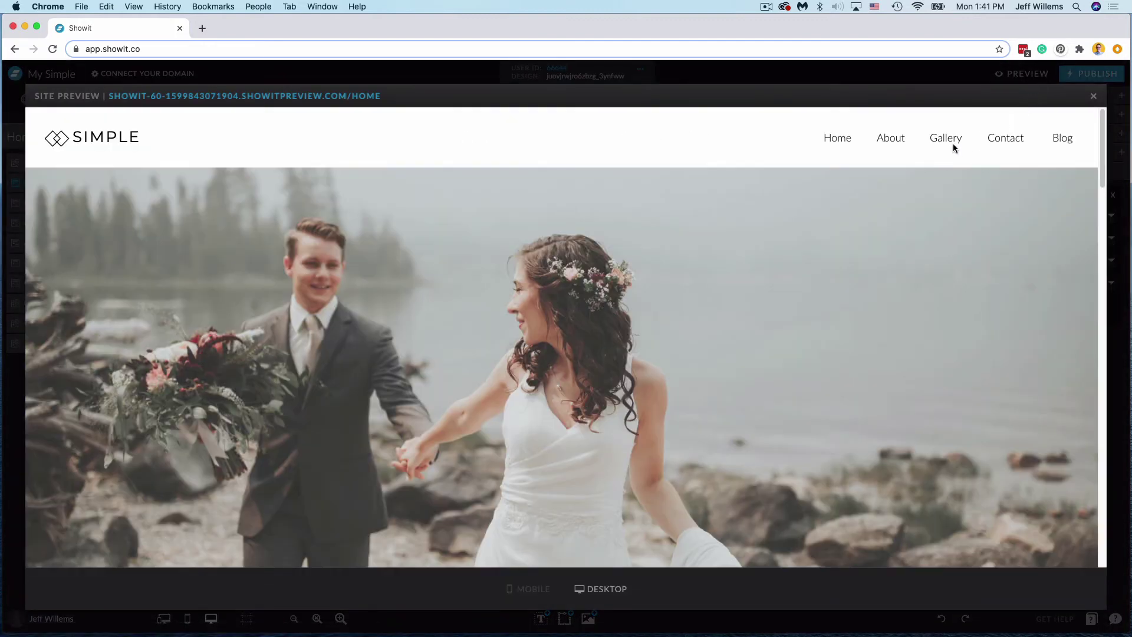
mouse_move(952, 143)
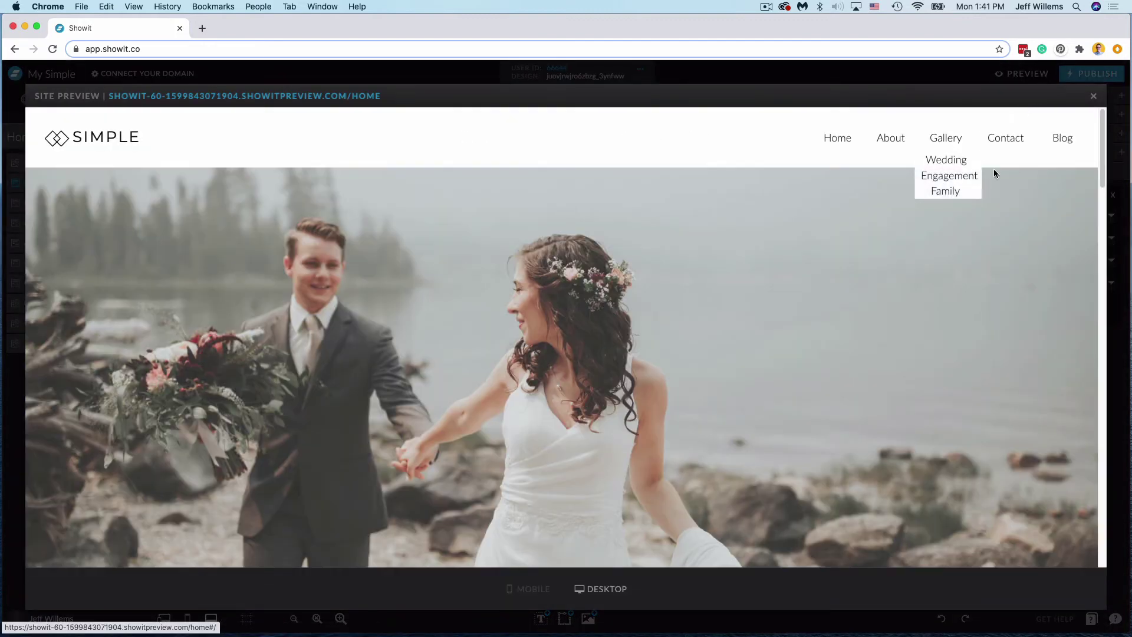
scroll(1047, 193, "down", 10)
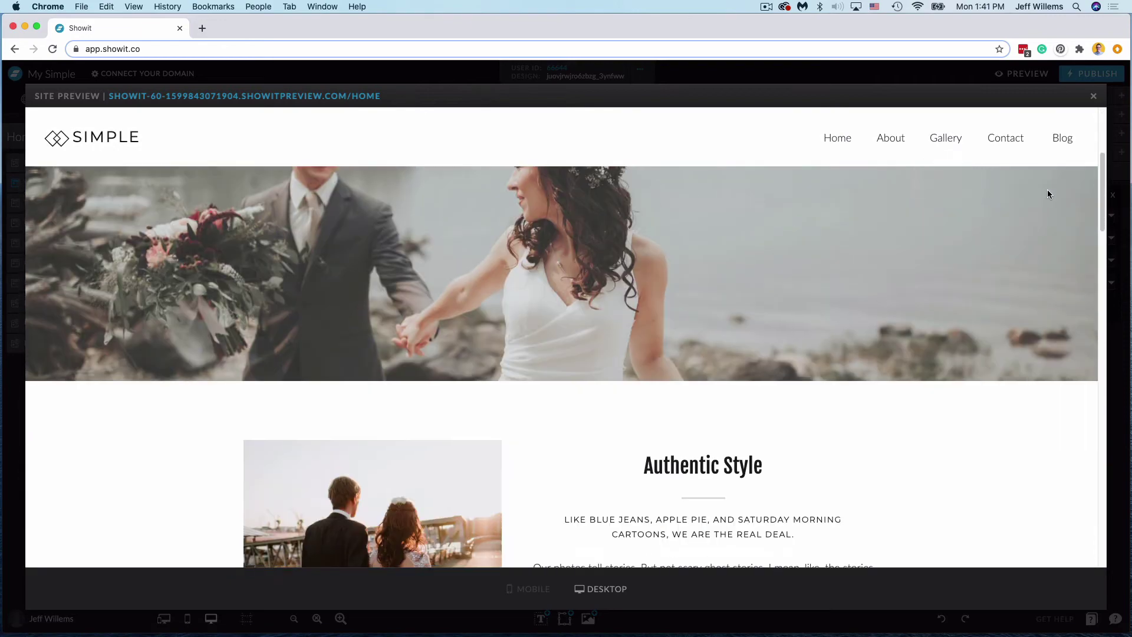
scroll(1052, 196, "down", 3)
scroll(1051, 196, "up", 12)
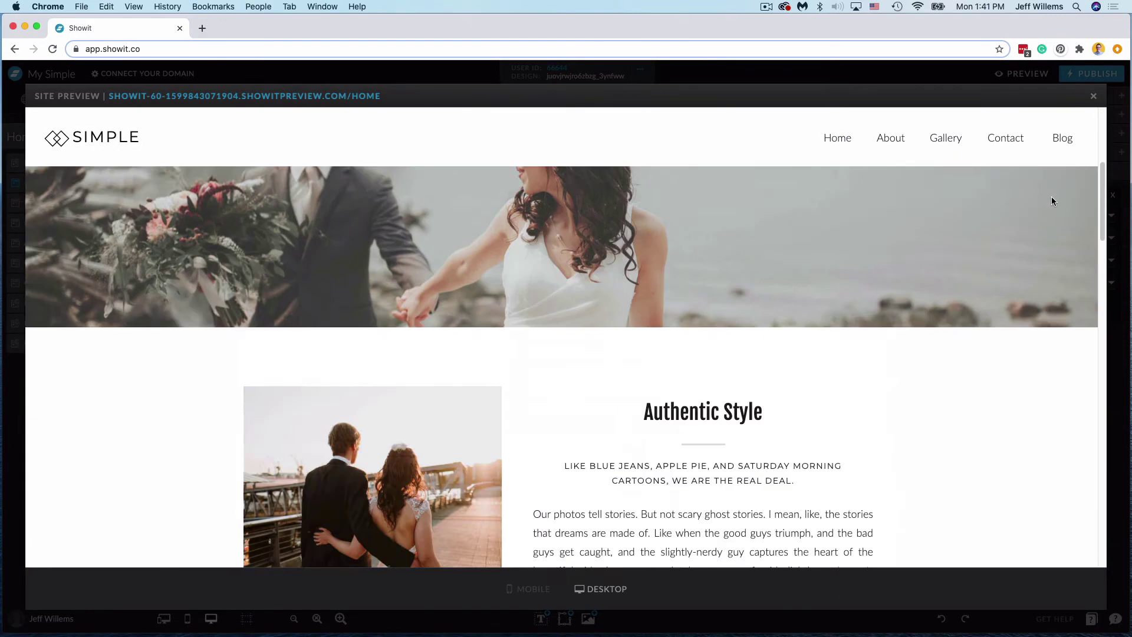
scroll(1047, 261, "down", 4)
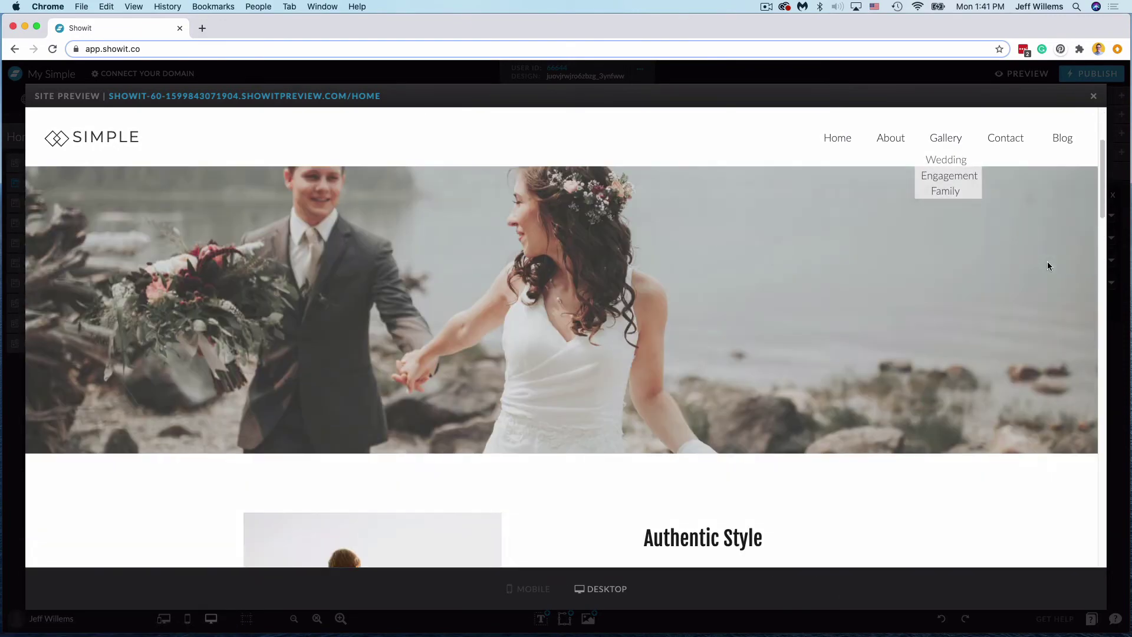
scroll(1047, 261, "up", 4)
left_click(1093, 96)
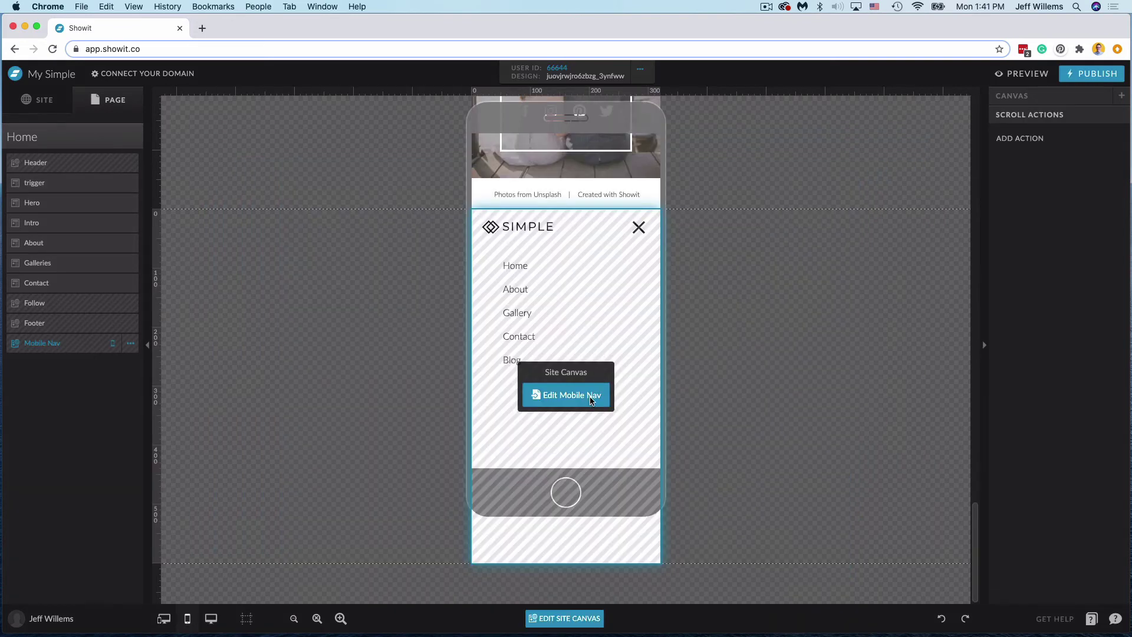
Step: Open the Mobile Nav canvas, add View 1, and move all ten Mobile Nav layers into it
left_click(589, 397)
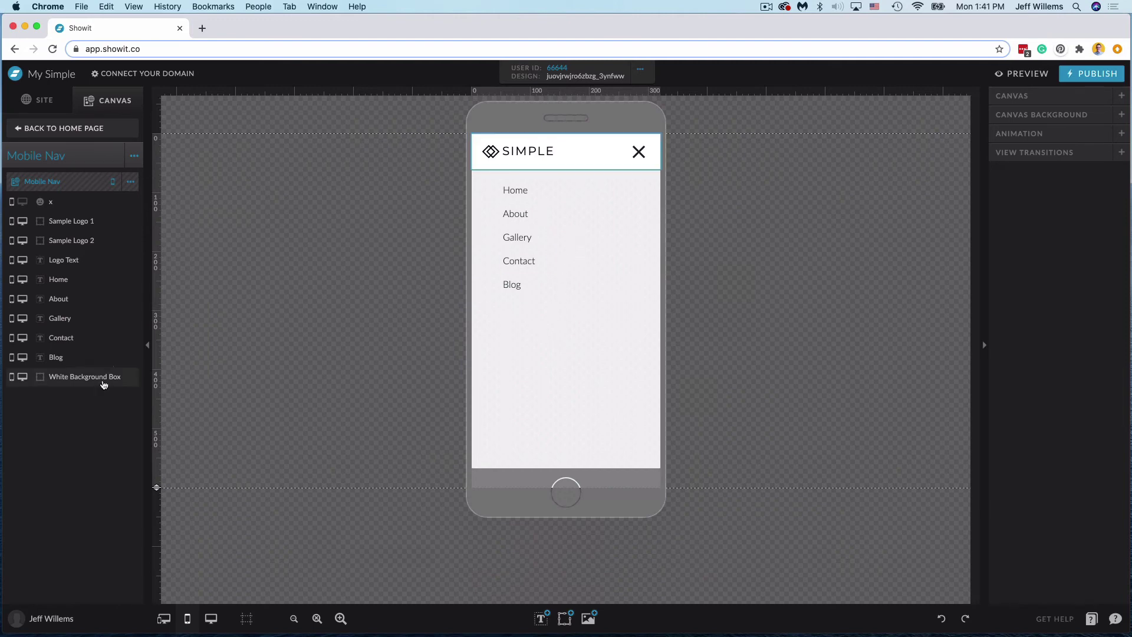
left_click(131, 183)
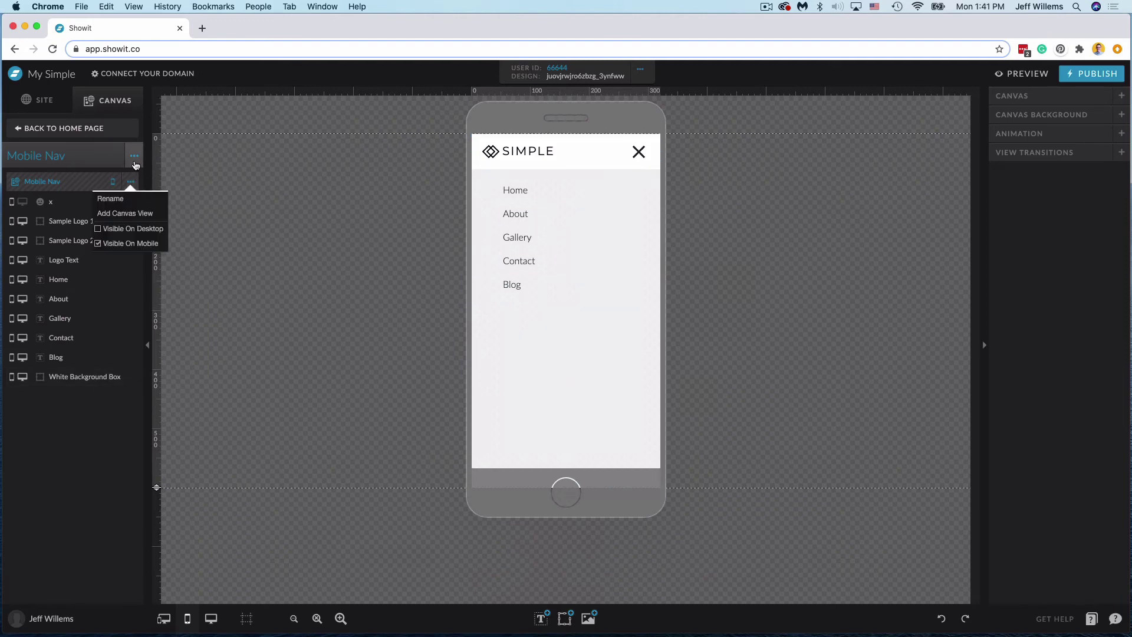
left_click(140, 213)
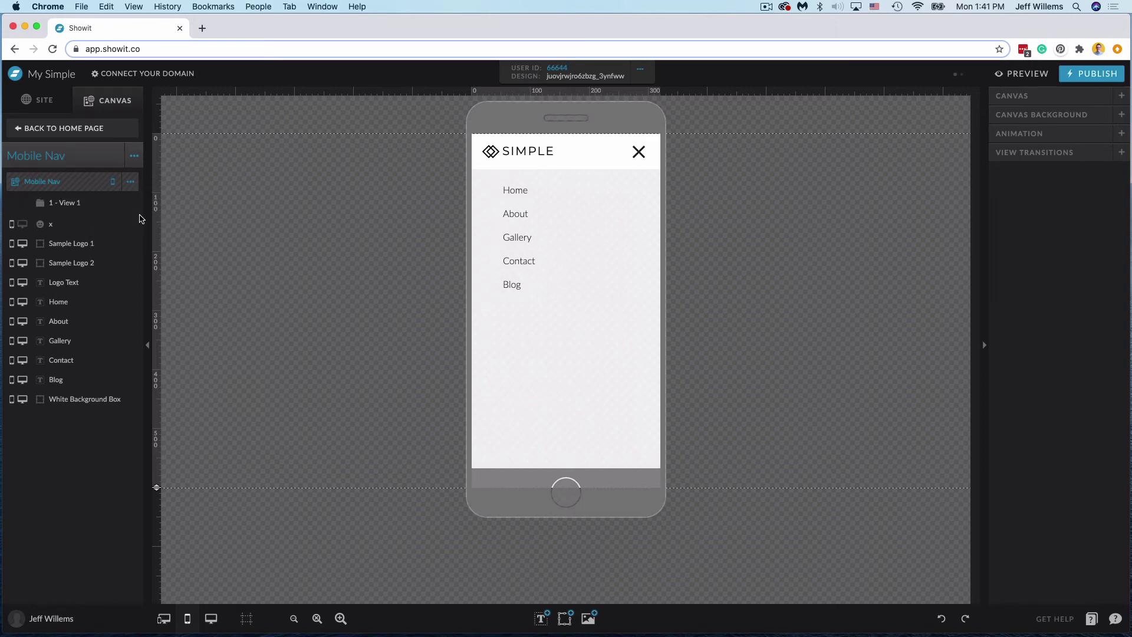
left_click(100, 233)
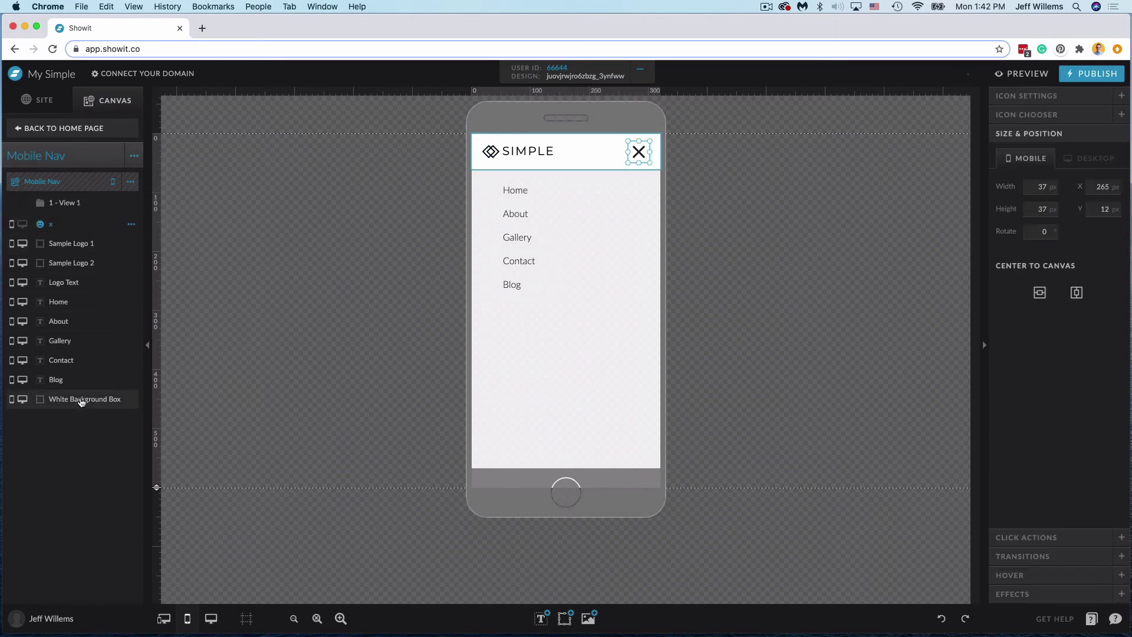
left_click(80, 399, "shift")
left_click_drag(69, 243, 78, 206)
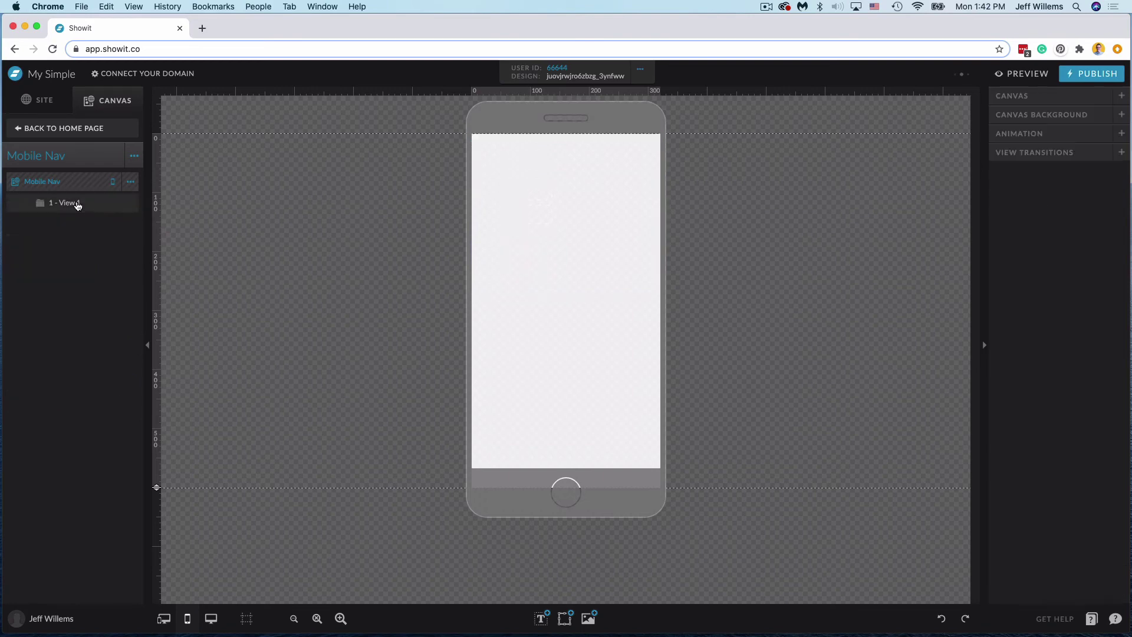
Step: Duplicate View 1 as View 1-1, then nudge Contact and Blog down below Gallery
left_click(131, 206)
left_click(140, 233)
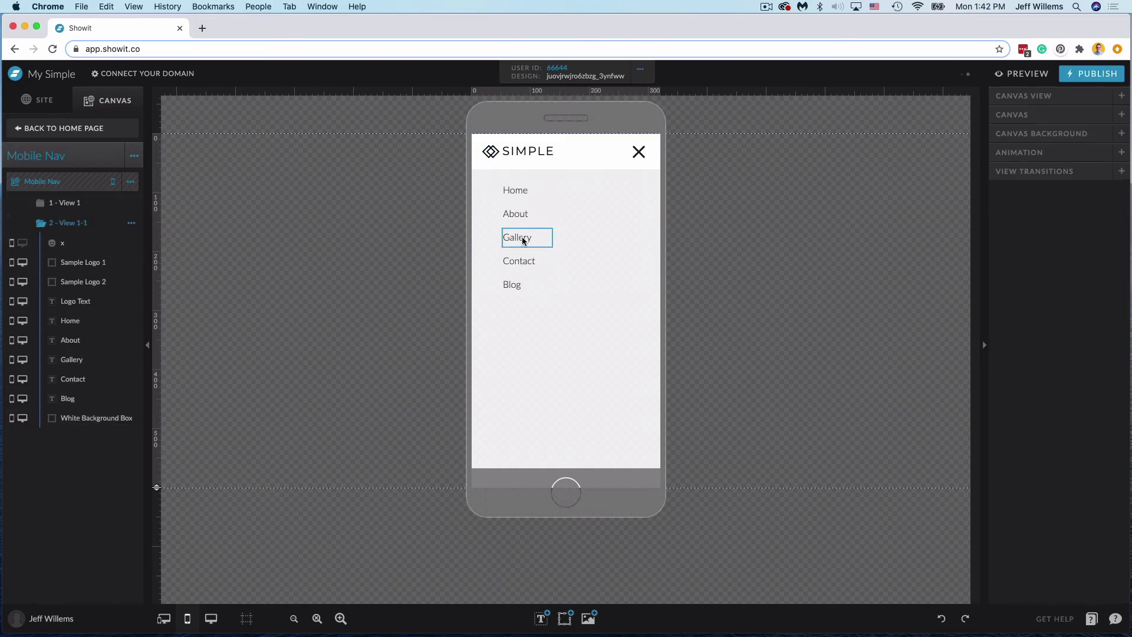
left_click(519, 264)
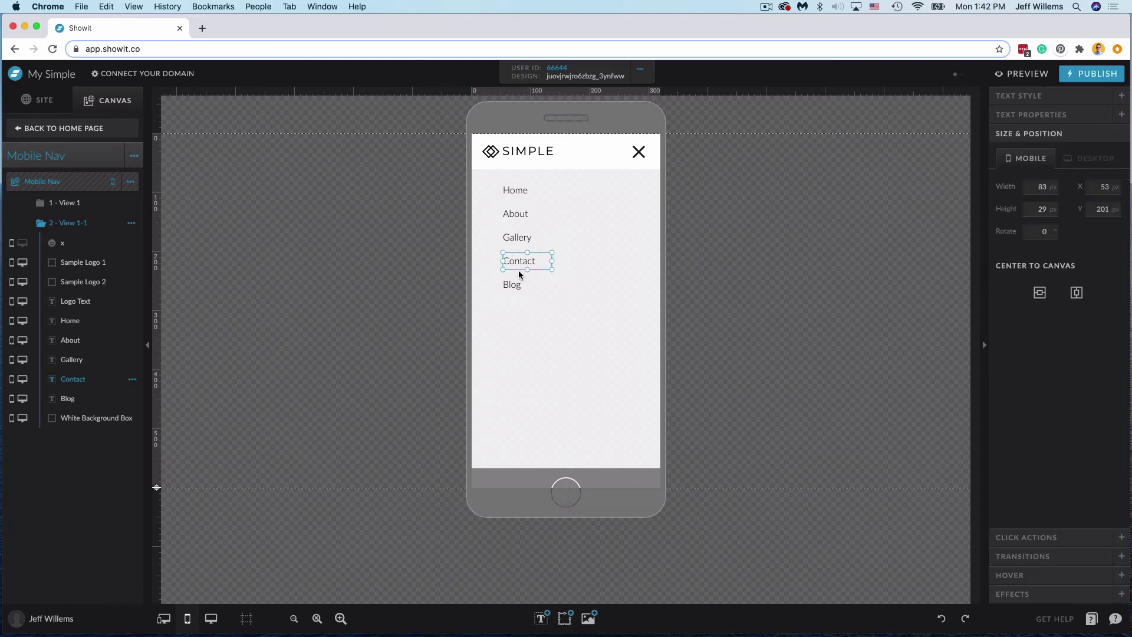
left_click(530, 279, "shift")
key("shift+Down")
key("shift+Down")
key("shift+Down")
key("shift+Down")
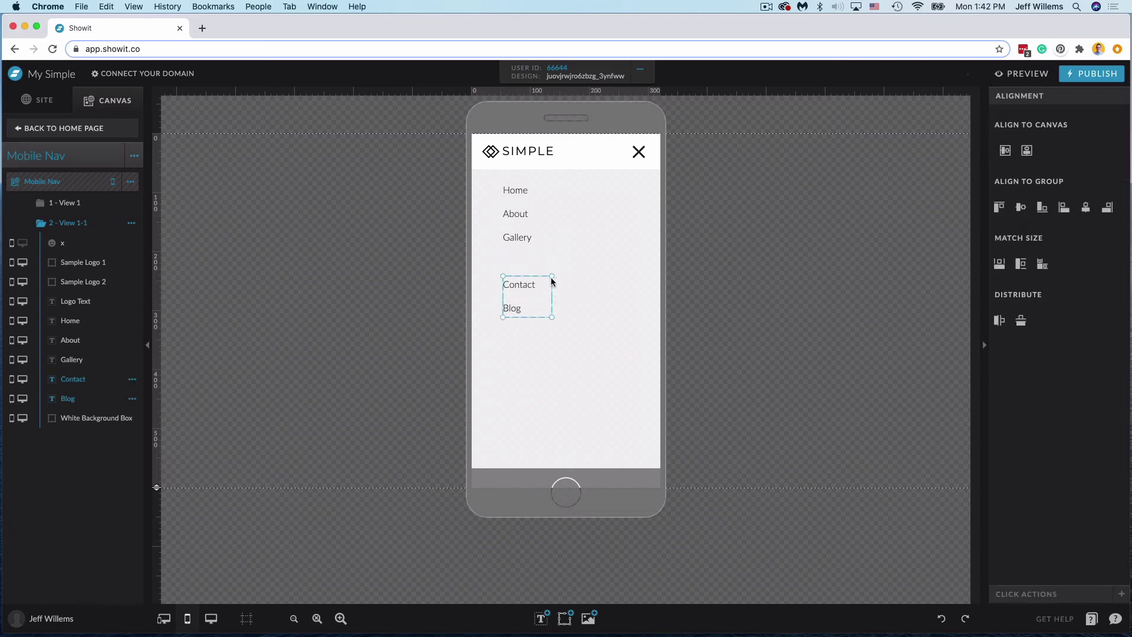
left_click(541, 267)
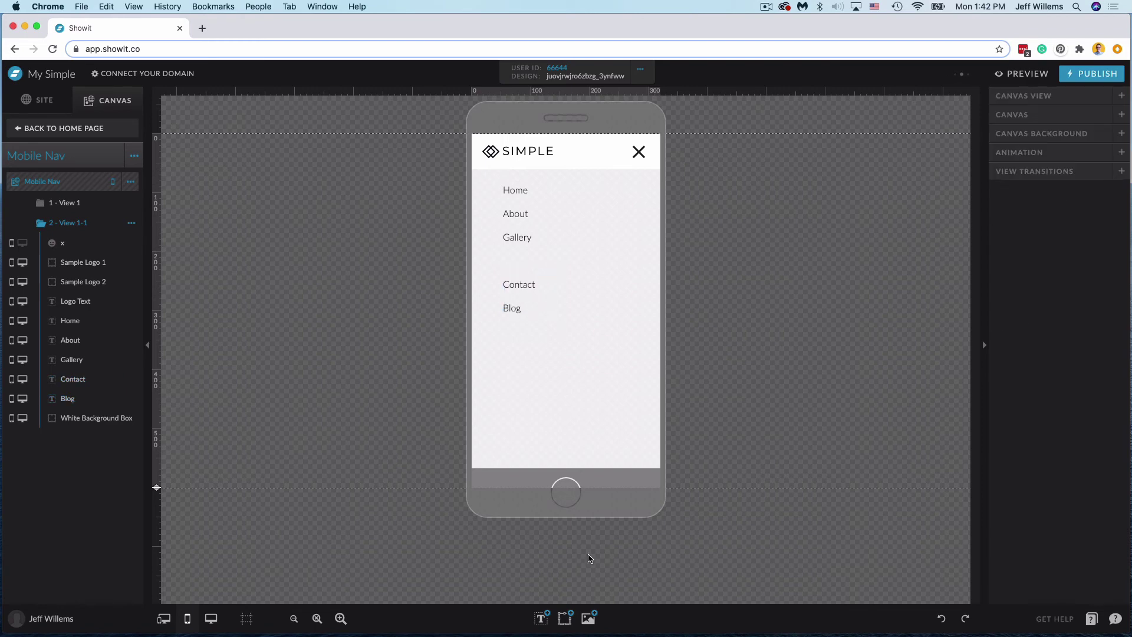
mouse_move(566, 620)
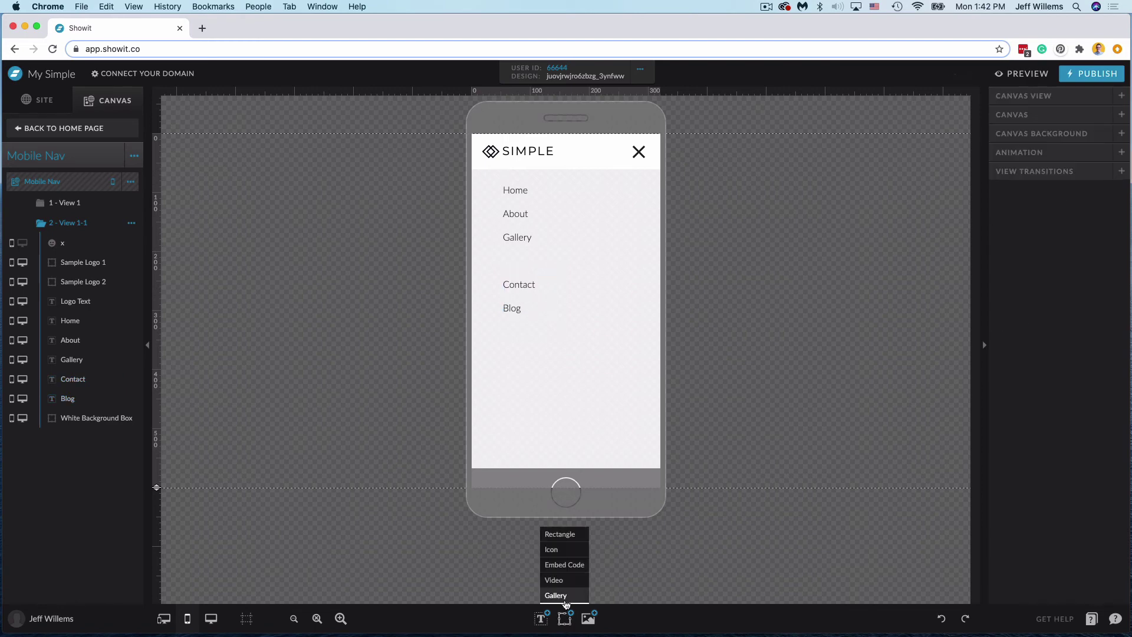
Step: Create three paragraph text boxes reading >Wedding, >Engagements and >Family
left_click(547, 595)
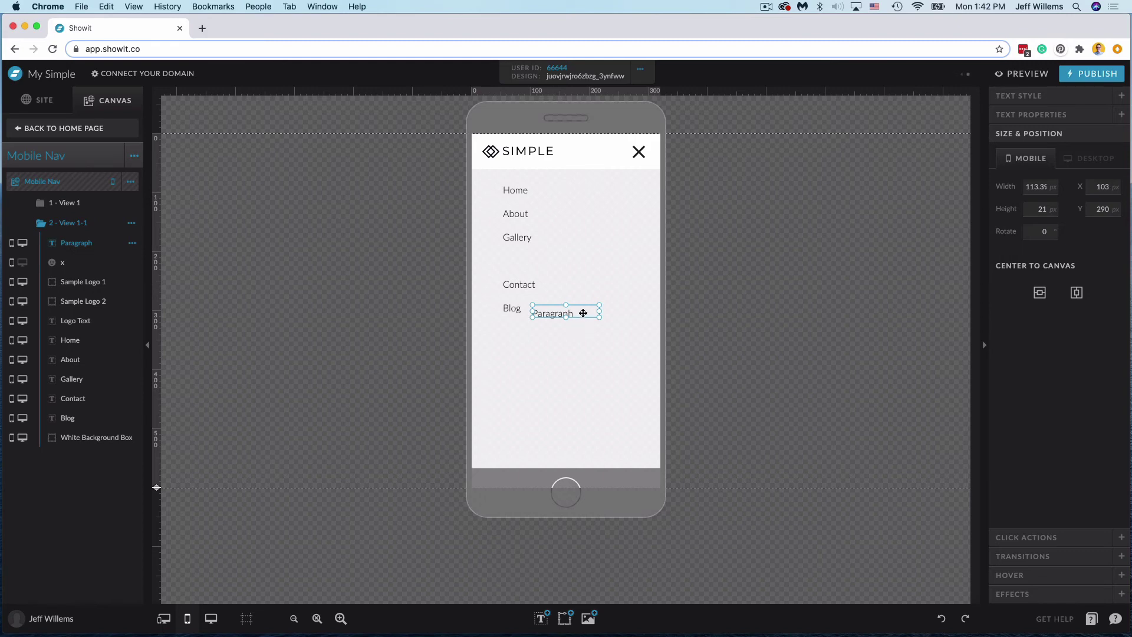
left_click_drag(583, 310, 576, 260)
double_click(574, 260)
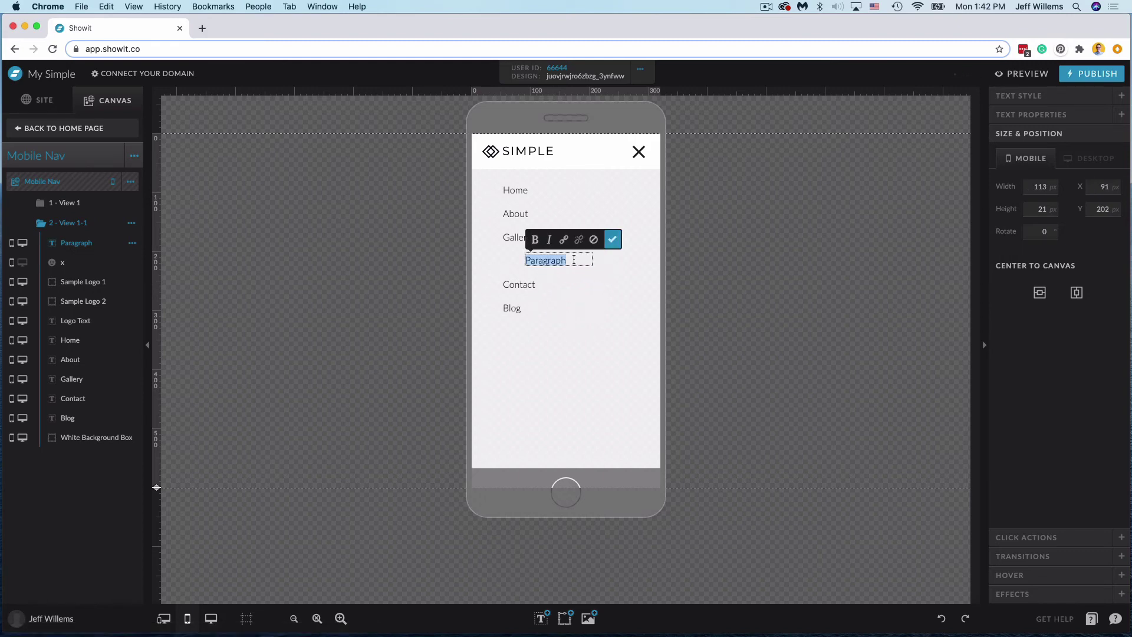
type(">Wedding")
left_click(132, 242)
left_click(133, 275)
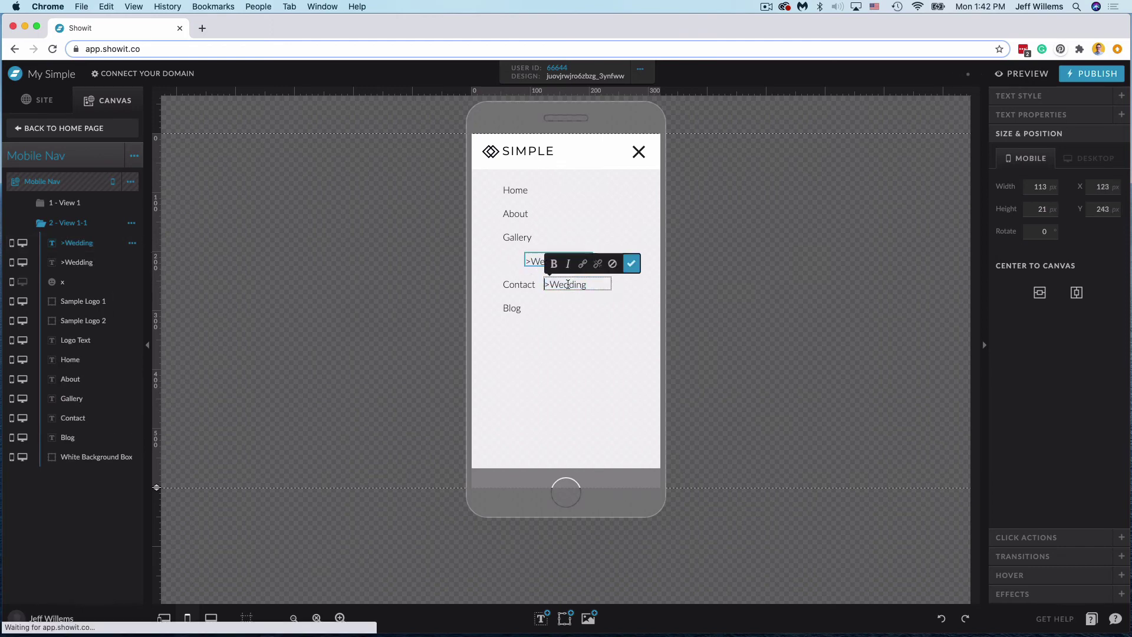
type(">Engagements")
key("Escape")
key("super+d")
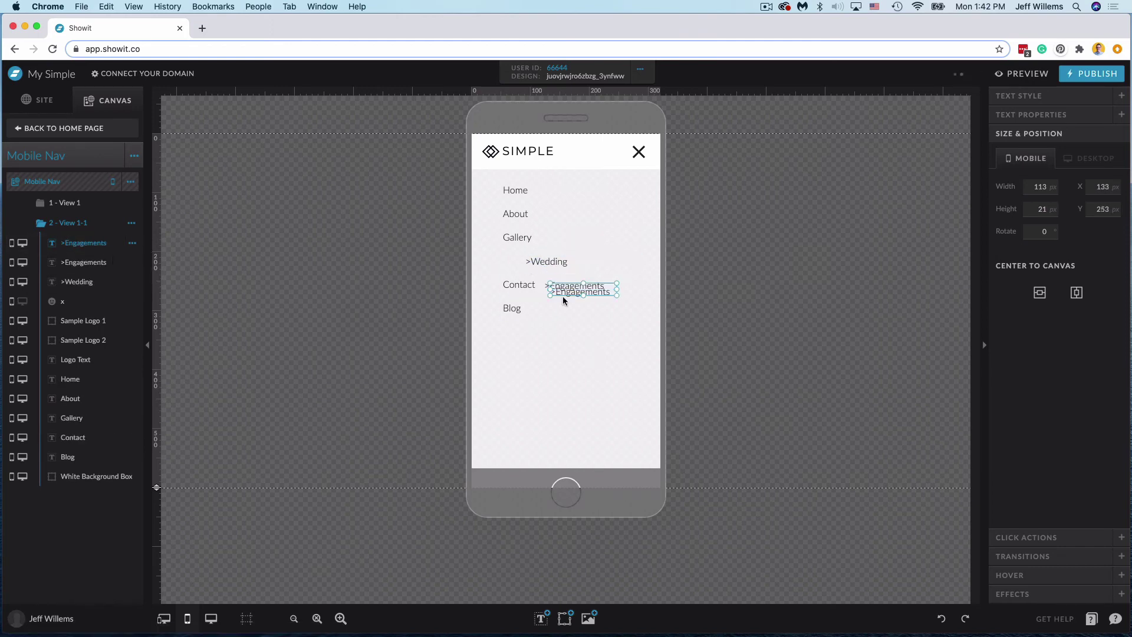
left_click_drag(562, 296, 566, 311)
double_click(566, 306)
type(">Family")
key("Escape")
Step: Stack the three sub-items left-aligned under Gallery, with Contact and Blog just below them
left_click_drag(553, 262, 536, 253)
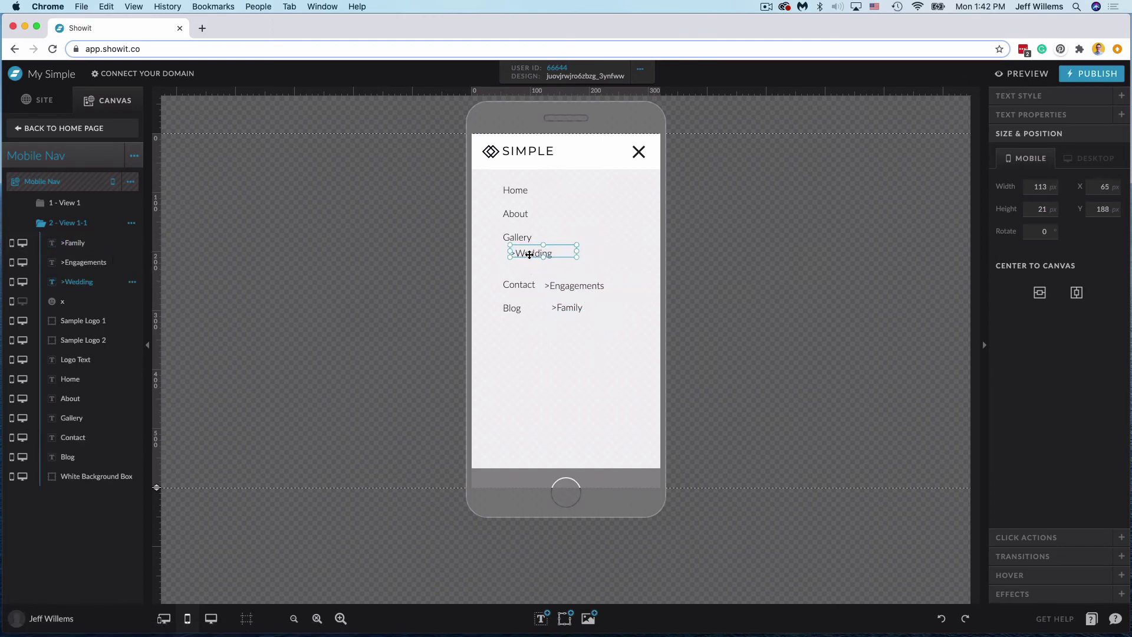
left_click_drag(583, 285, 542, 264)
left_click_drag(574, 306, 511, 326)
left_click(513, 284)
left_click(511, 308, "shift")
left_click_drag(550, 284, 528, 278)
left_click_drag(590, 246, 506, 281)
left_click(1064, 206)
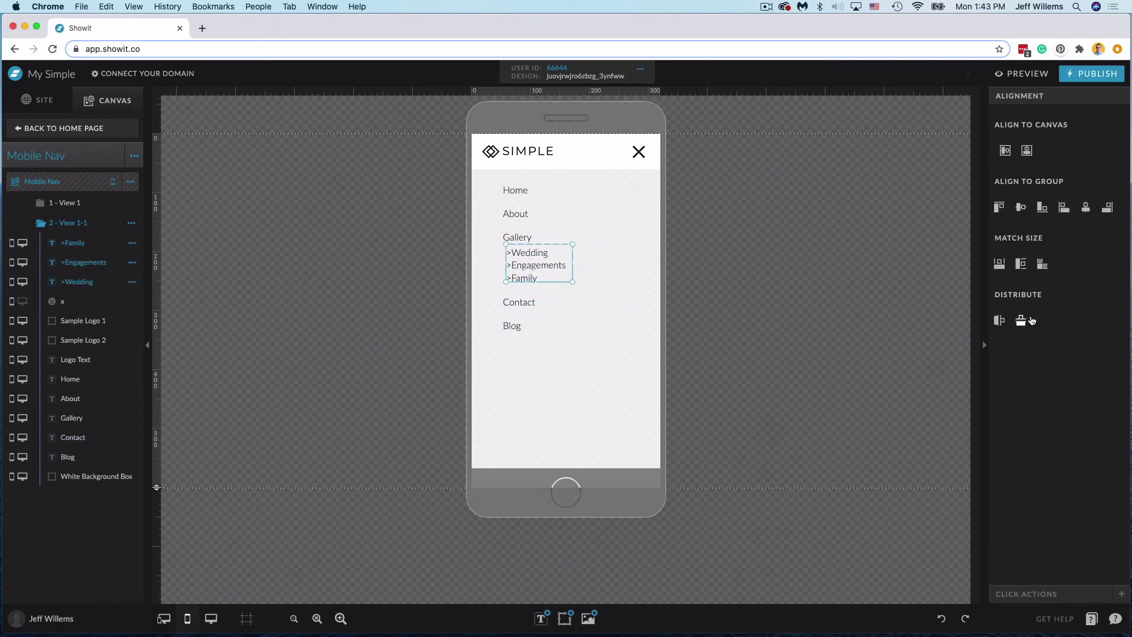
left_click(534, 301)
left_click(516, 328, "shift")
left_click_drag(516, 328, 516, 326)
left_click(606, 331)
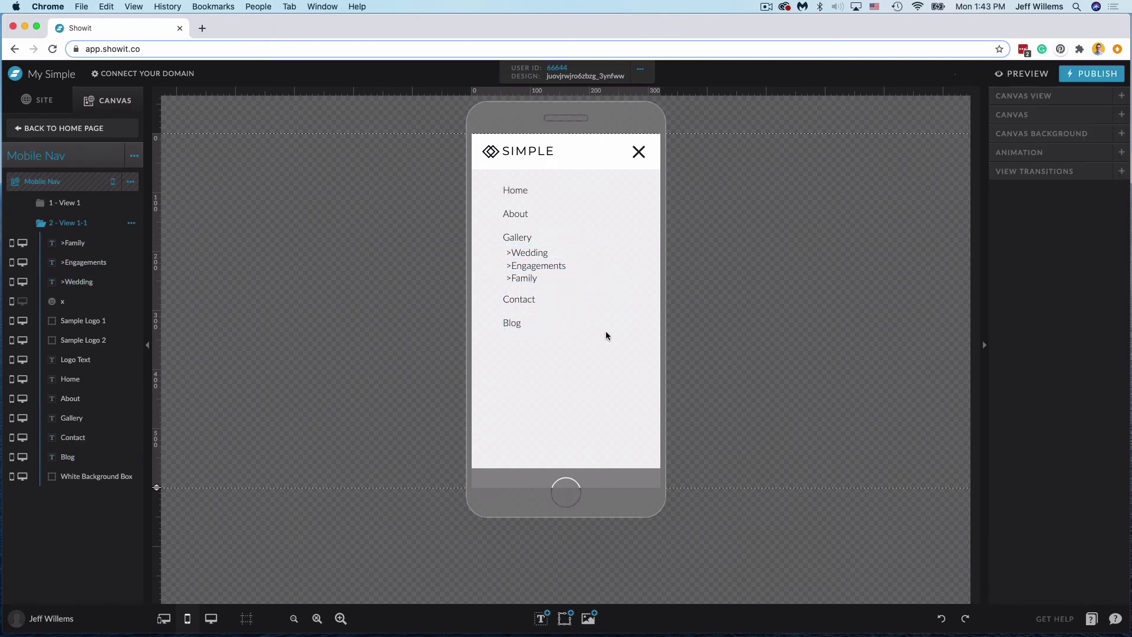
Step: In View 1, link Gallery to View 2 of this canvas and delete its Hide Site Canvas action
left_click(103, 209)
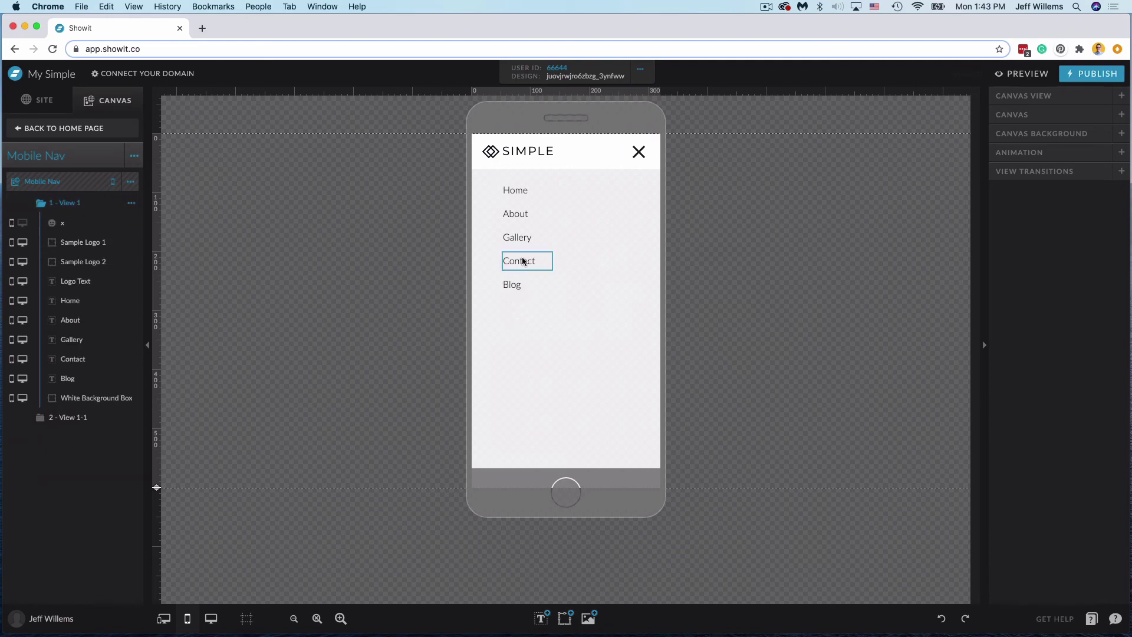
left_click(534, 244)
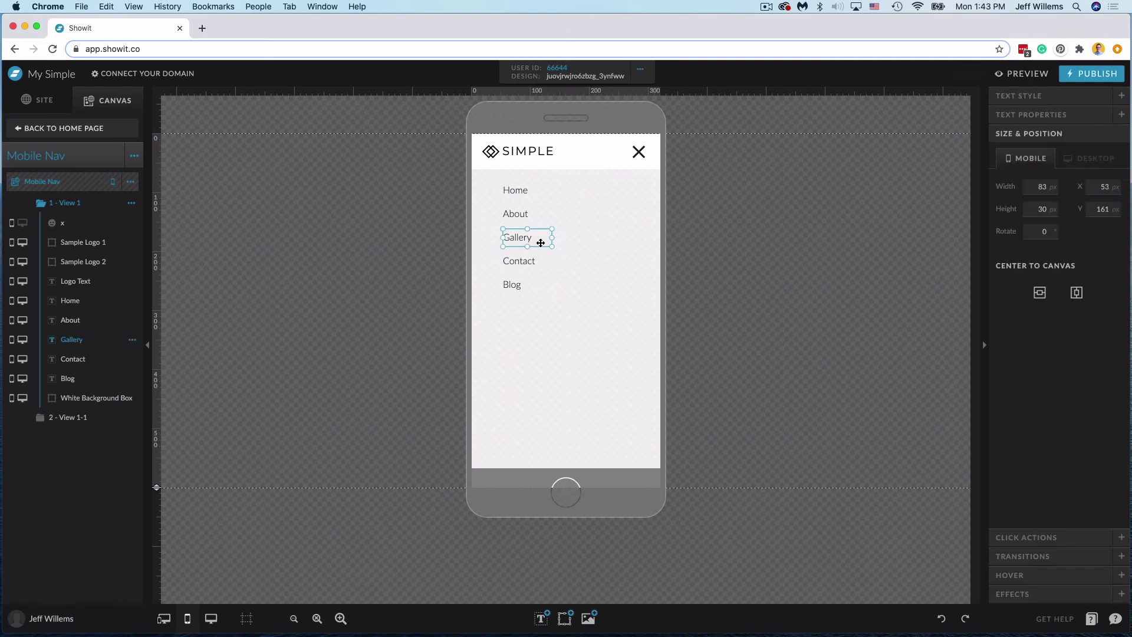
left_click(1038, 545)
left_click(1085, 208)
left_click(1076, 185)
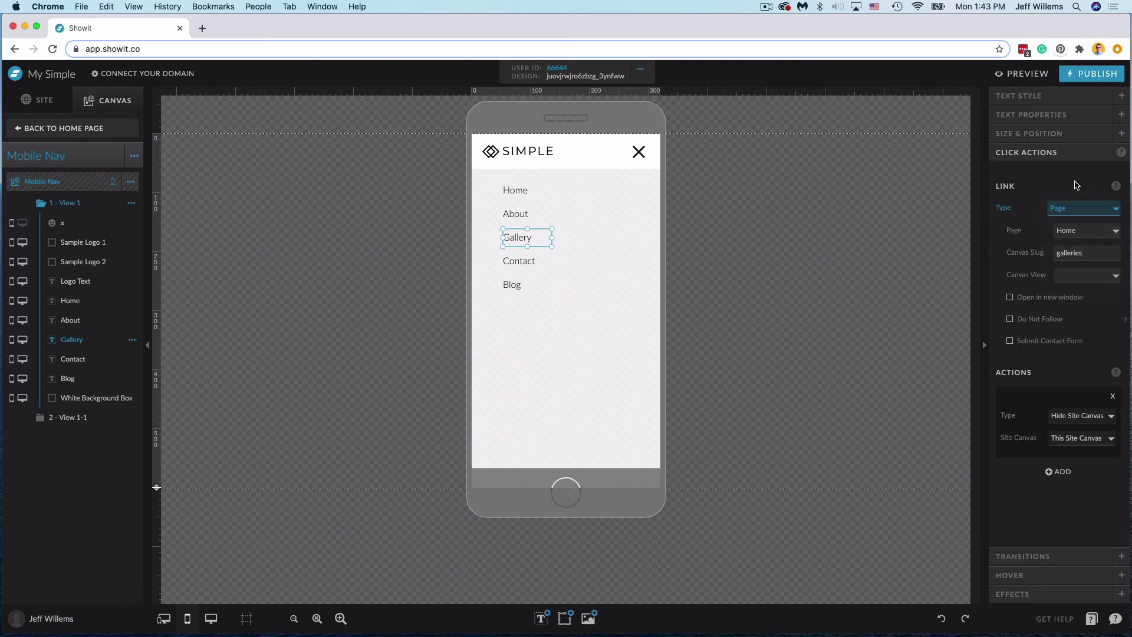
left_click(1081, 207)
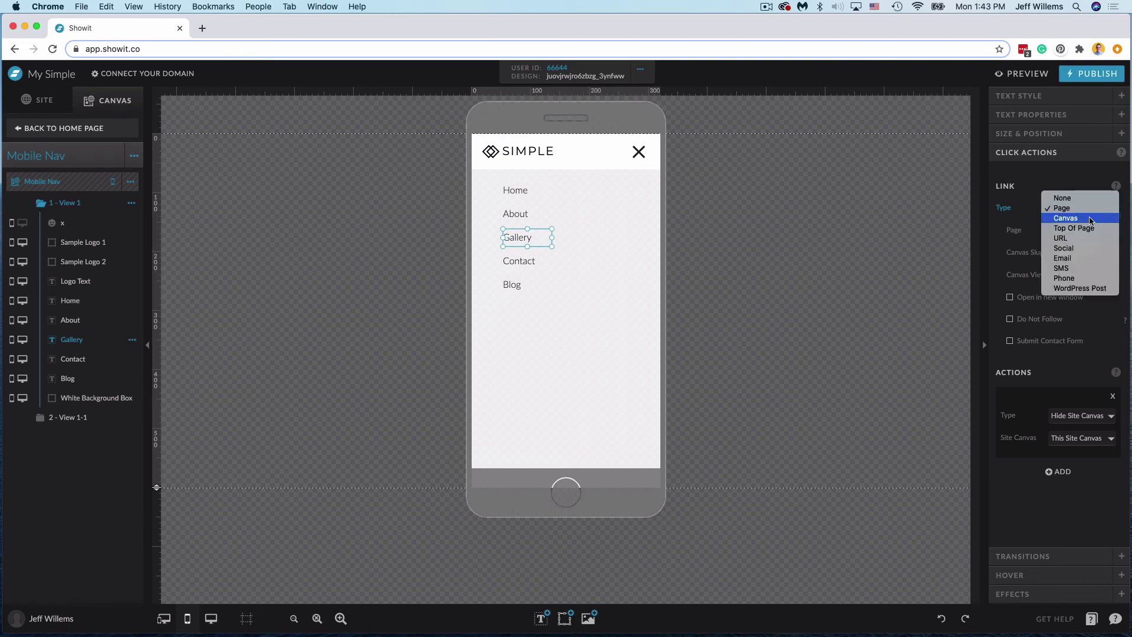
left_click(1090, 219)
left_click(1093, 230)
left_click(1096, 243)
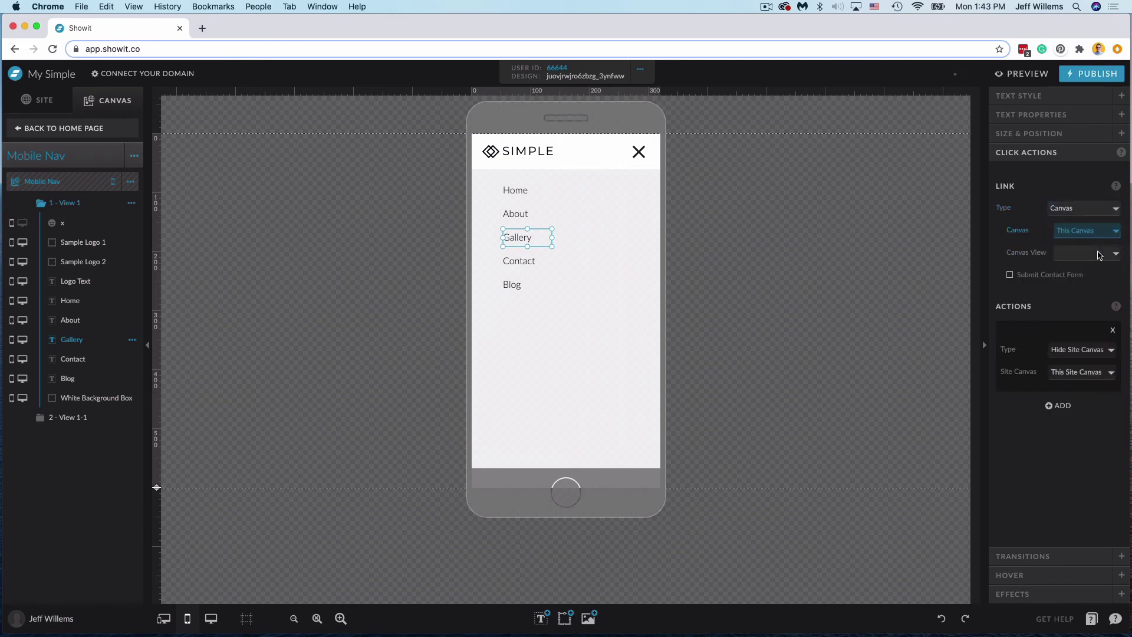
left_click(1100, 252)
left_click(1096, 293)
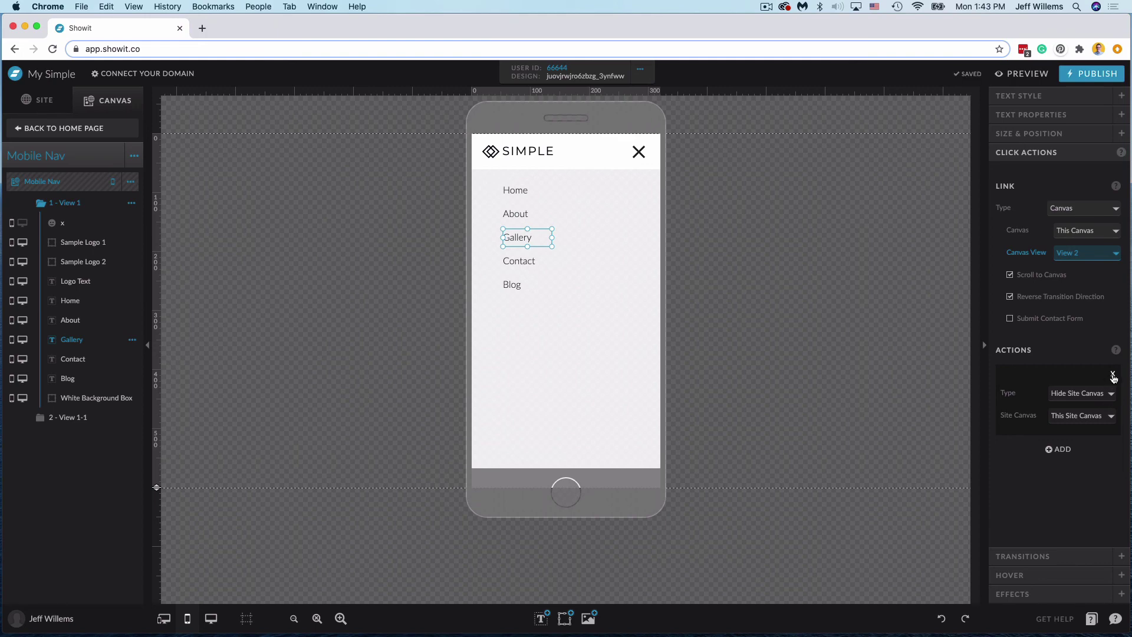
left_click(1113, 376)
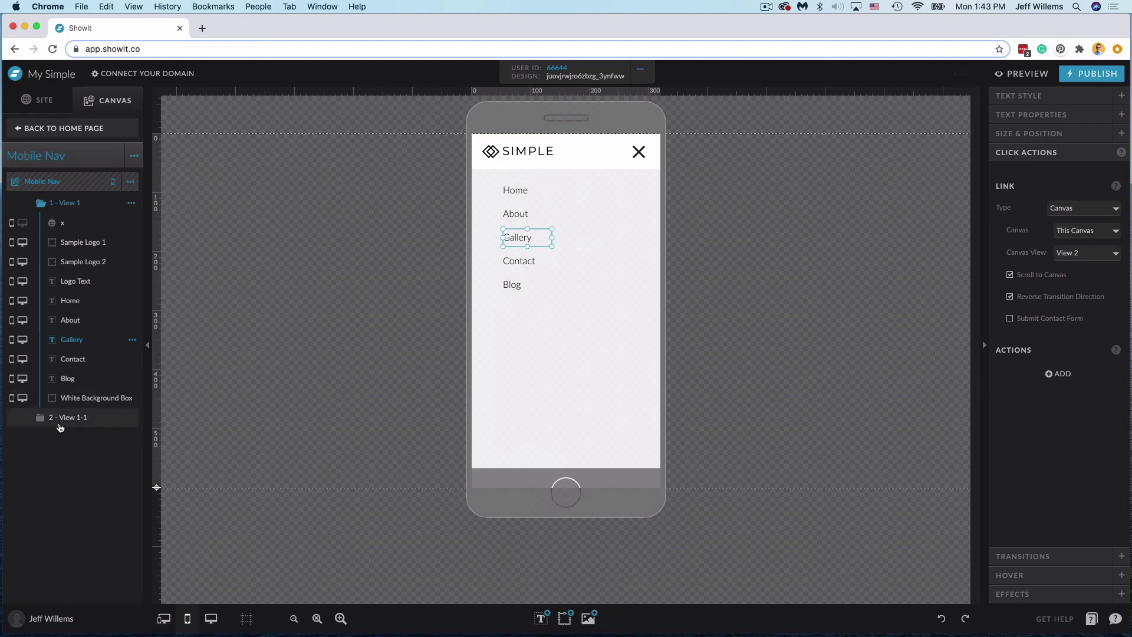
Step: In View 1-1, give >Wedding a Hide Site Canvas action for this canvas and a Page link
left_click(62, 418)
left_click(541, 252)
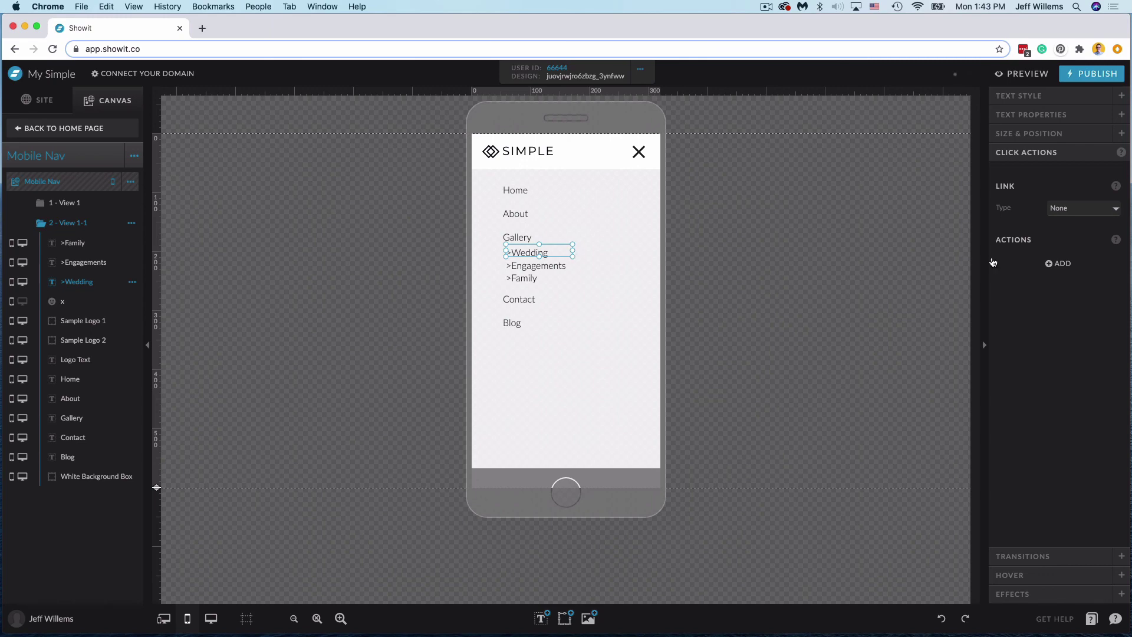
left_click(1056, 265)
left_click(1076, 283)
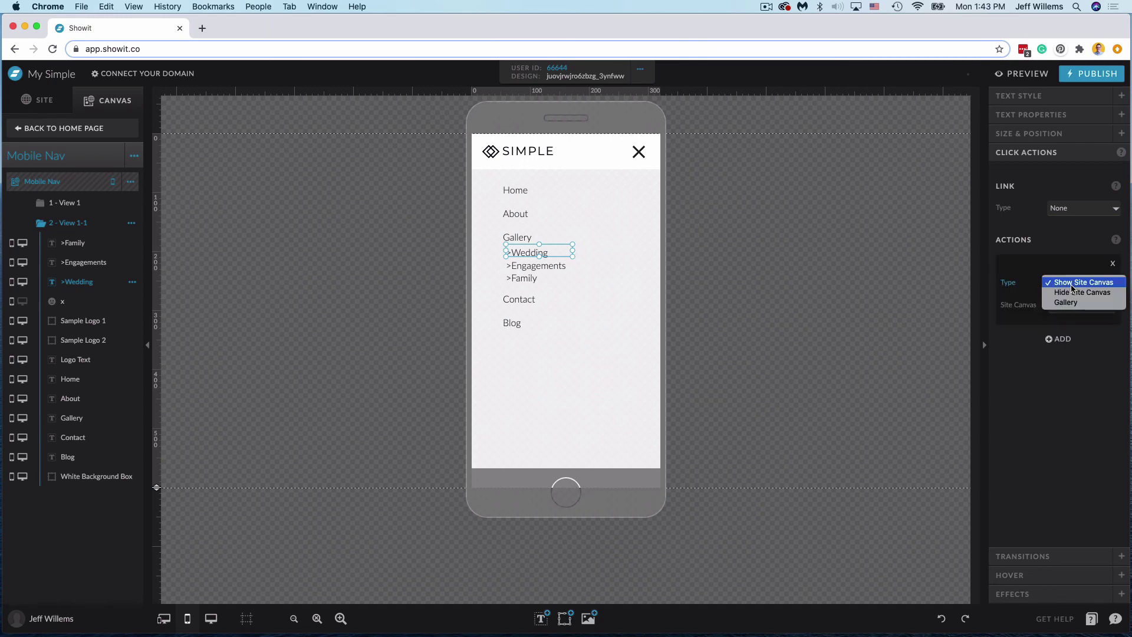
left_click(1082, 293)
left_click(1086, 305)
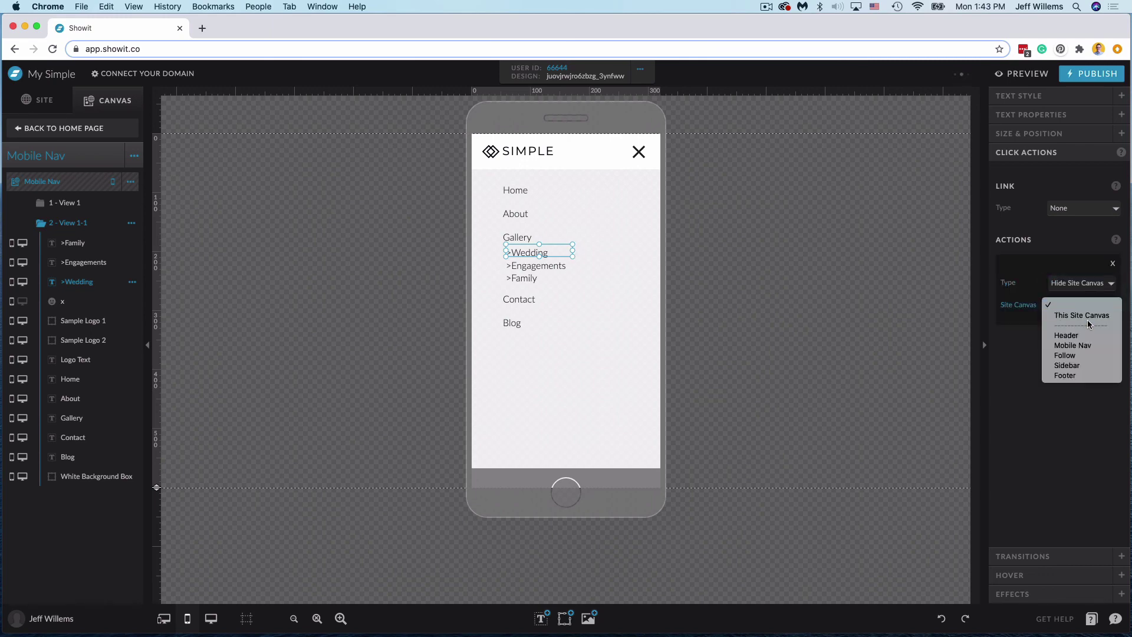
left_click(1087, 318)
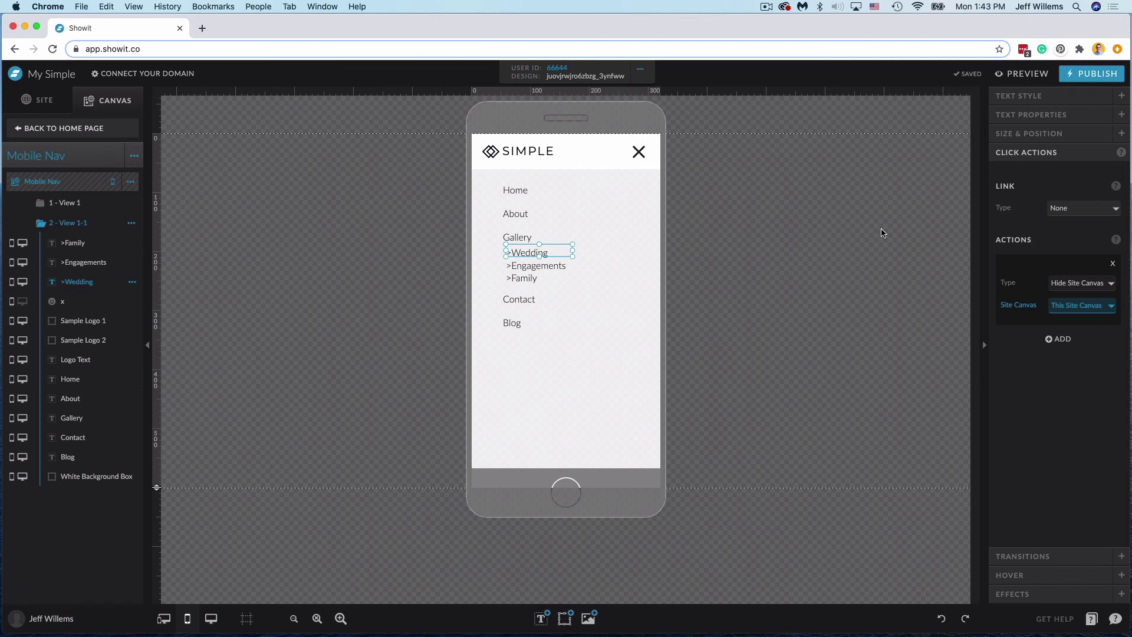
left_click(1078, 206)
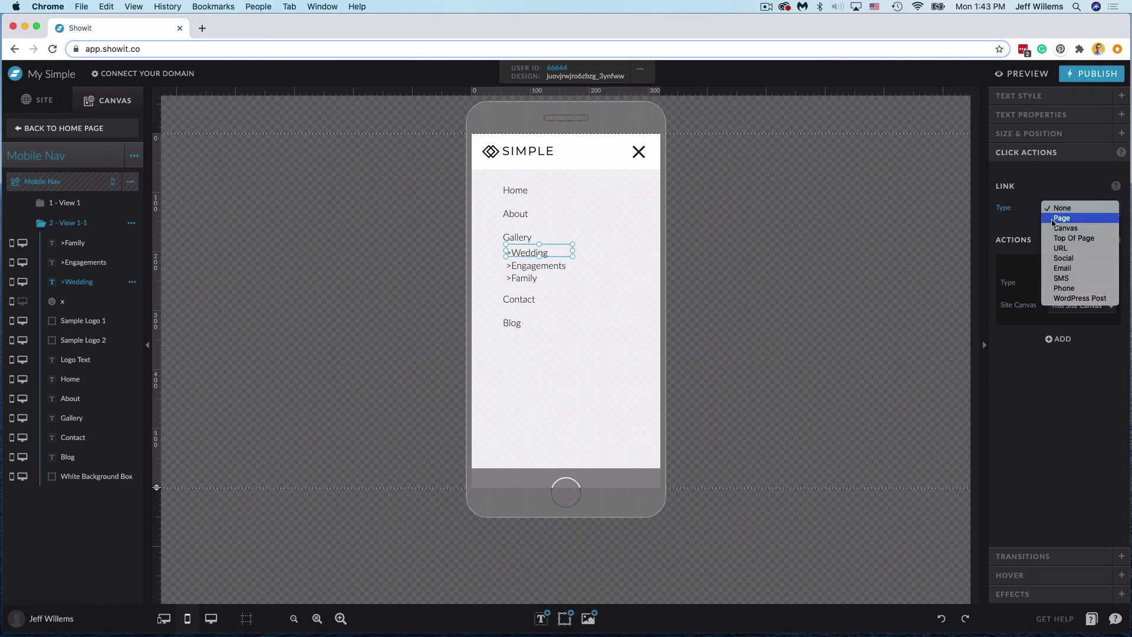
left_click(1063, 221)
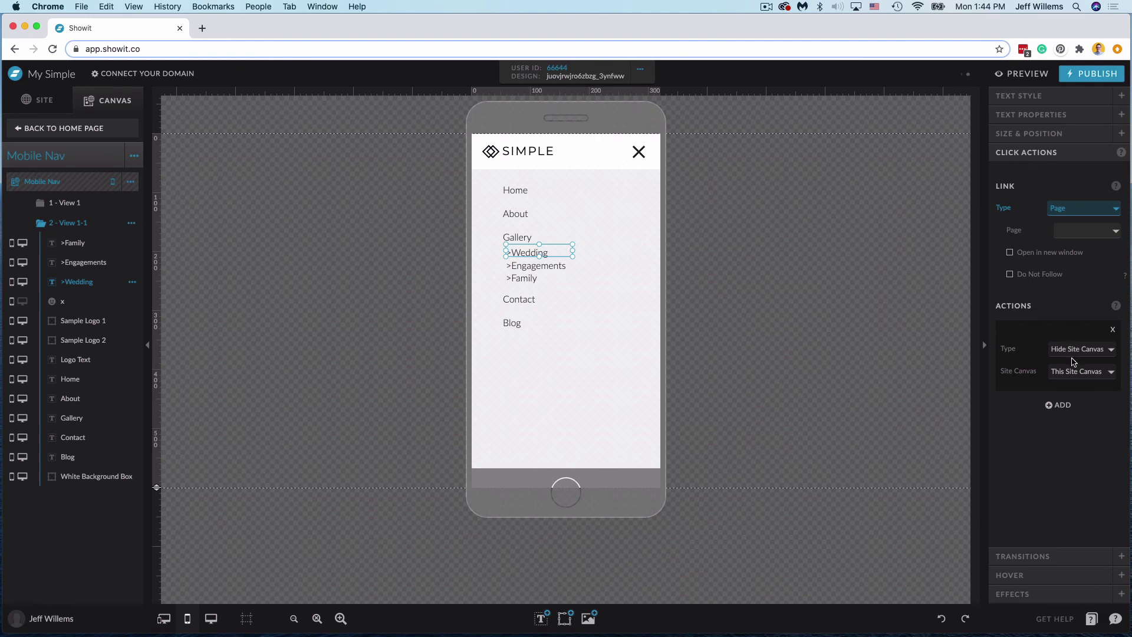
Step: Test on mobile that the menu's Gallery expands into >Wedding, >Engagements and >Family, then close the preview
left_click(1023, 73)
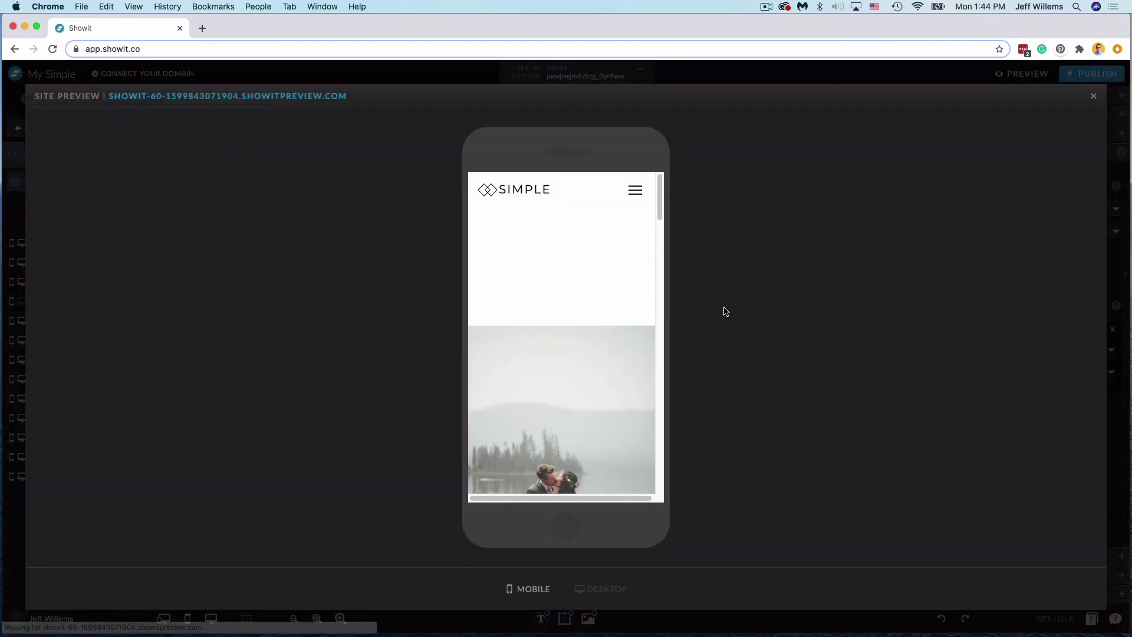
left_click(641, 193)
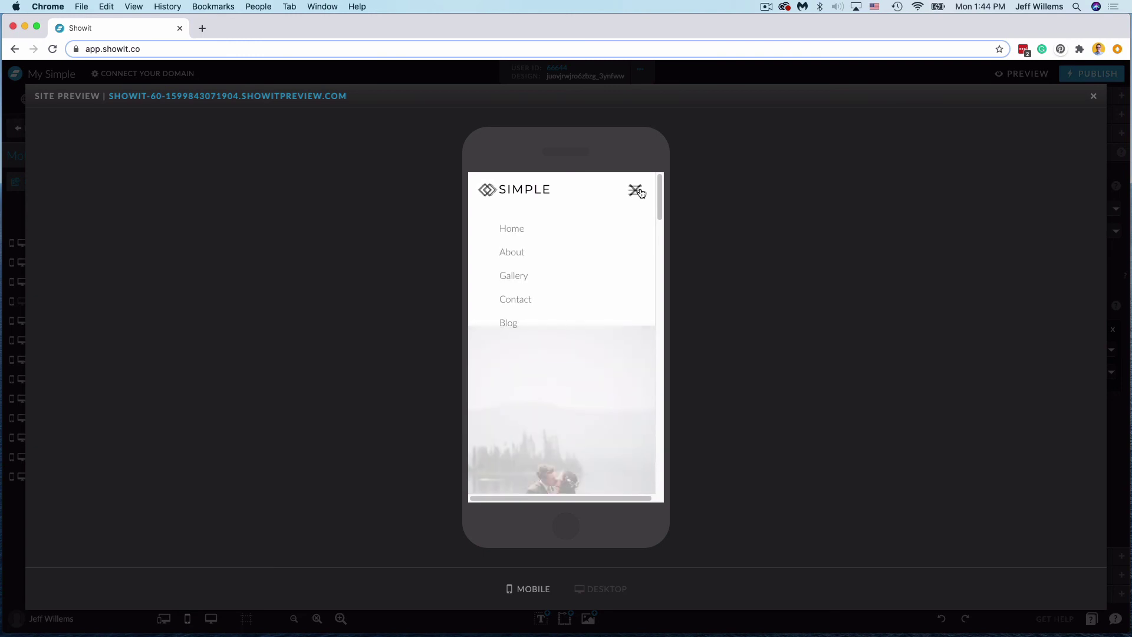
left_click(524, 279)
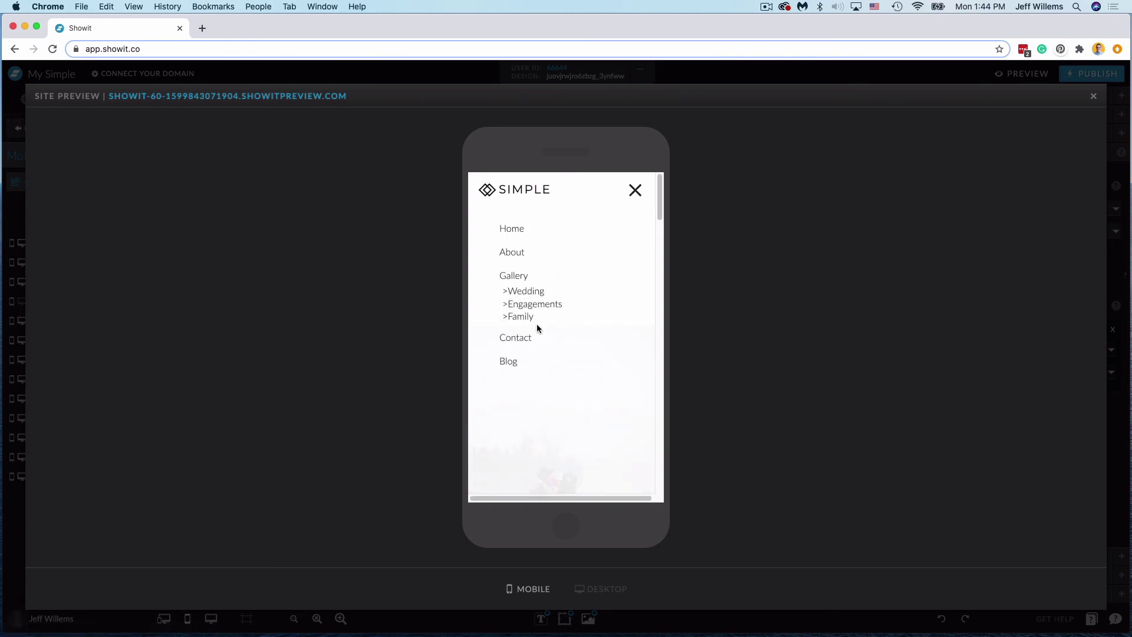
left_click(1093, 97)
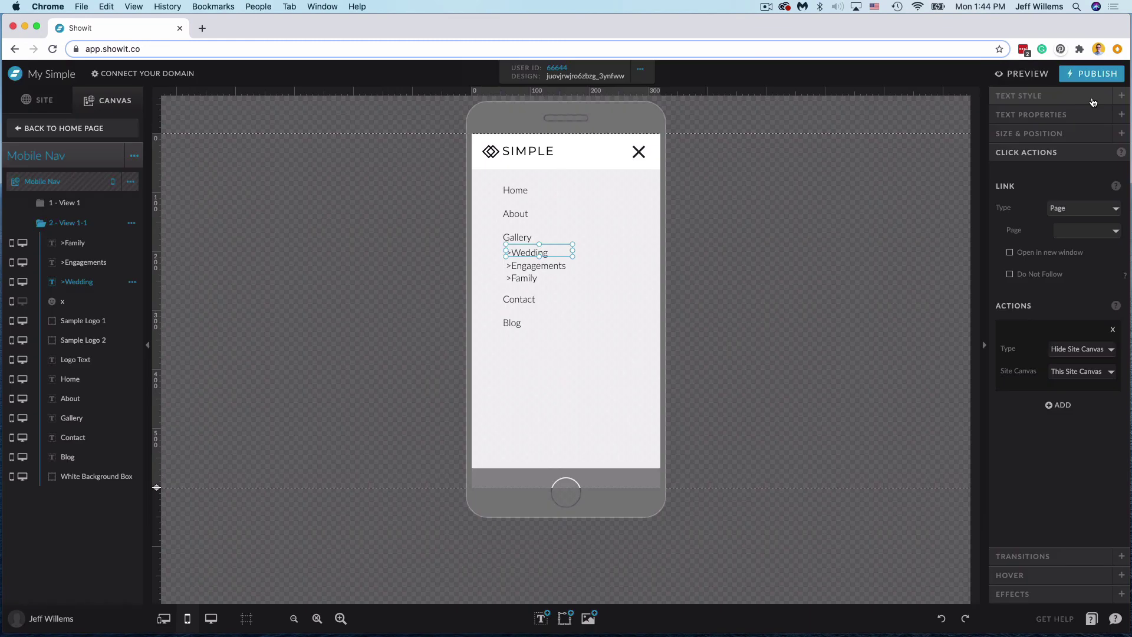